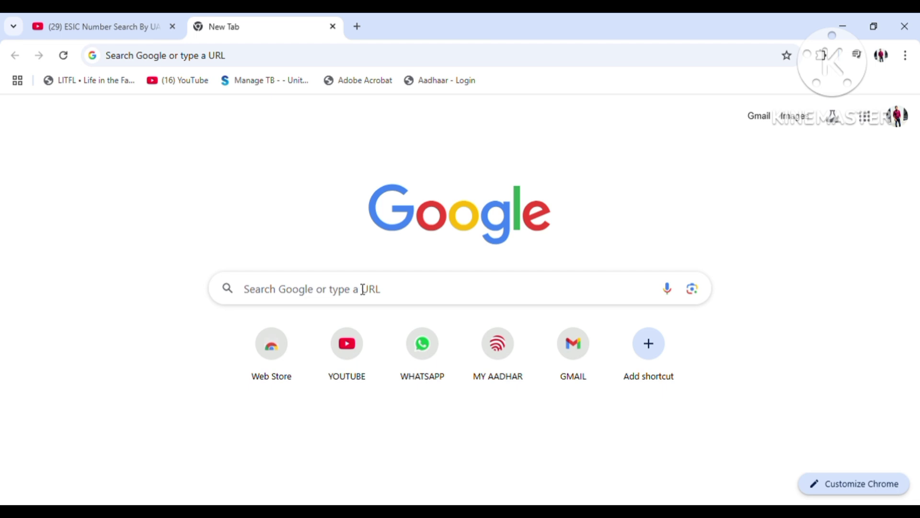
Search Google for OASIS and open the oasis.gov.in 'Online Scholarship in studies' result
{"action": "left_click", "coordinate": [412, 287]}
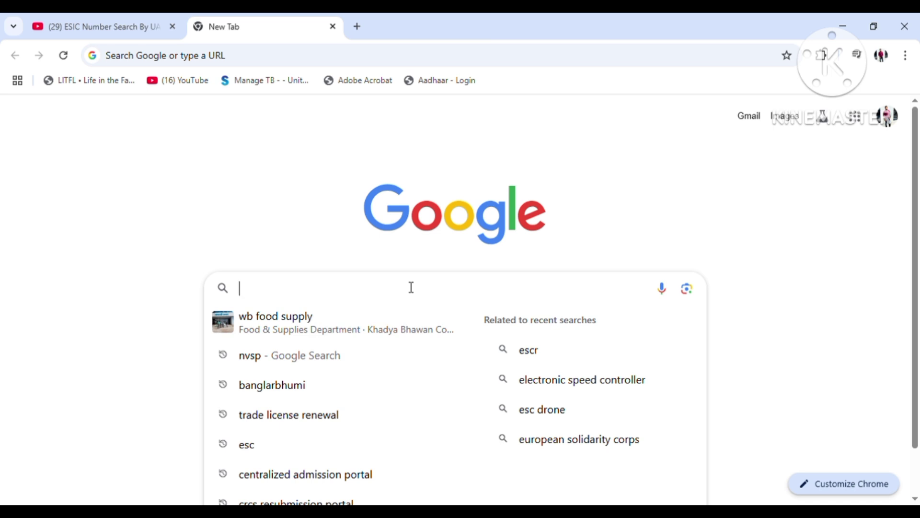
{"action": "type", "text": "OASIS"}
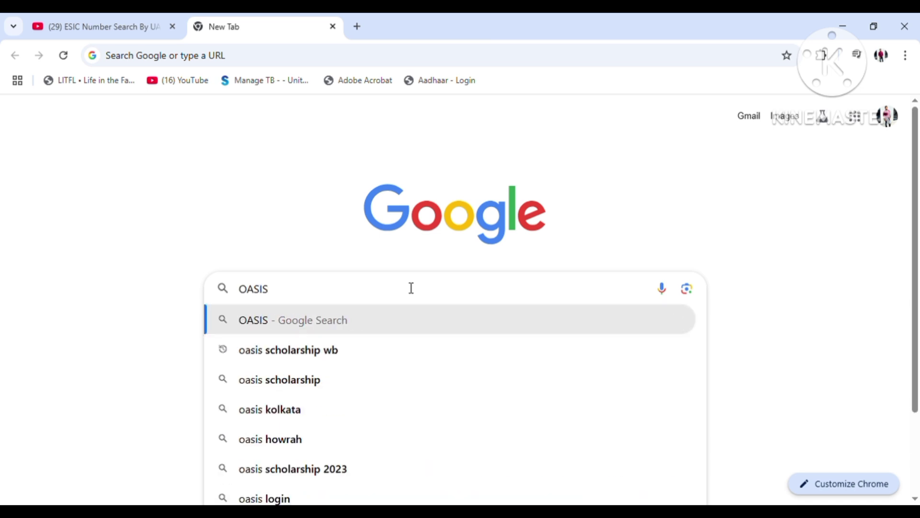
{"action": "key", "text": "Return"}
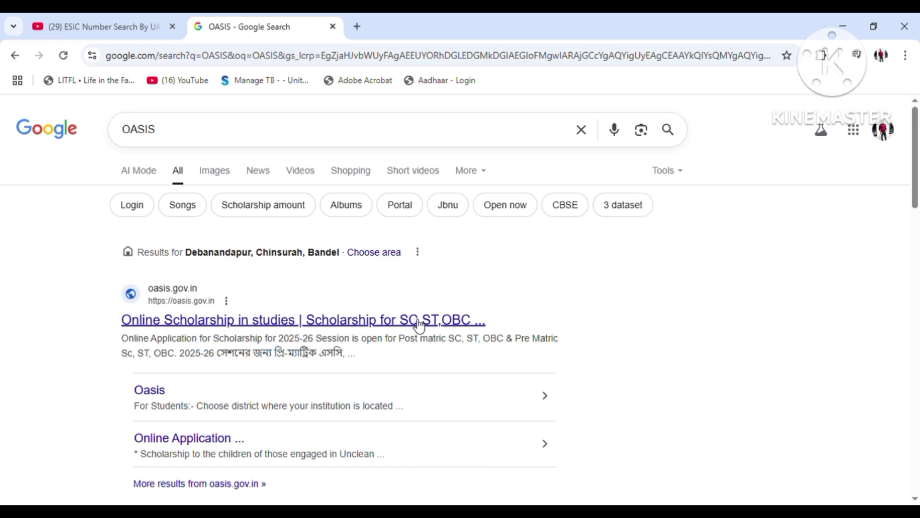
{"action": "left_click", "coordinate": [324, 324]}
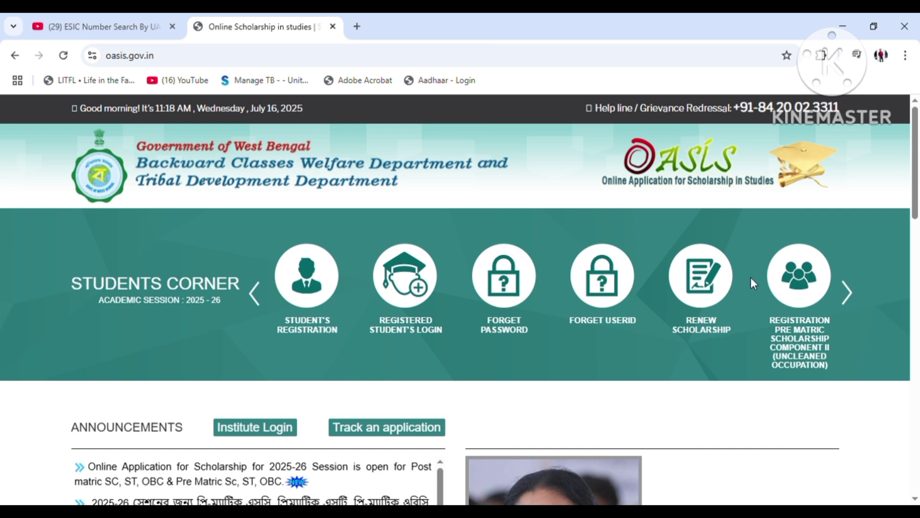
Start Student's Registration with HOOGHLY as district and accept the terms via 'আমি সহমত'
{"action": "left_click", "coordinate": [311, 285]}
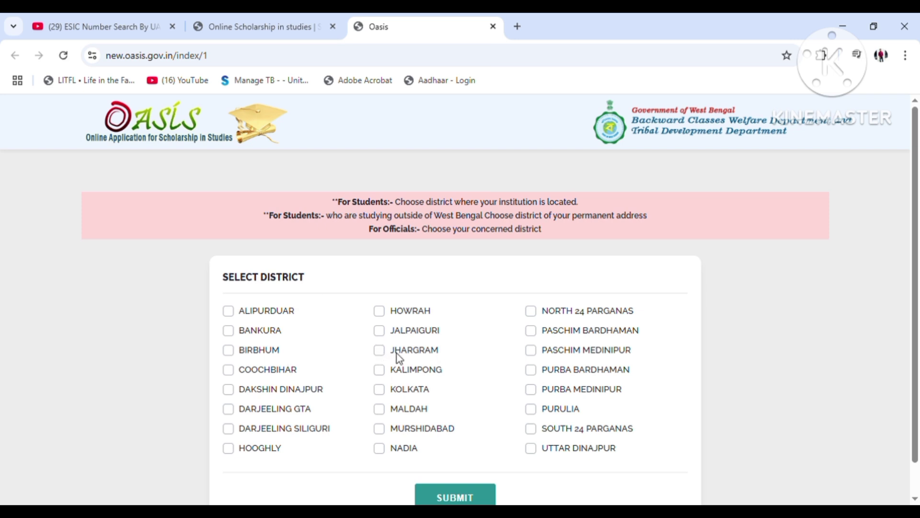
{"action": "left_click", "coordinate": [228, 448]}
{"action": "left_click", "coordinate": [453, 493]}
{"action": "left_click", "coordinate": [520, 155]}
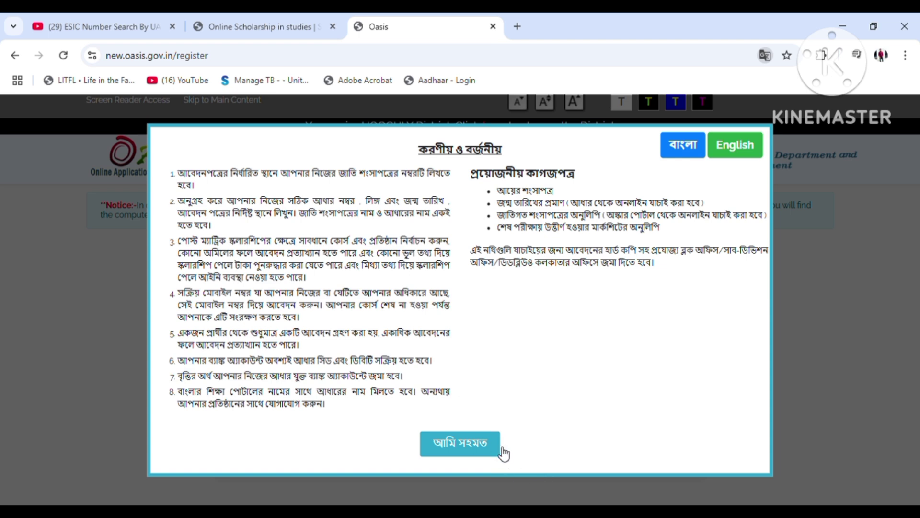
{"action": "left_click", "coordinate": [496, 446]}
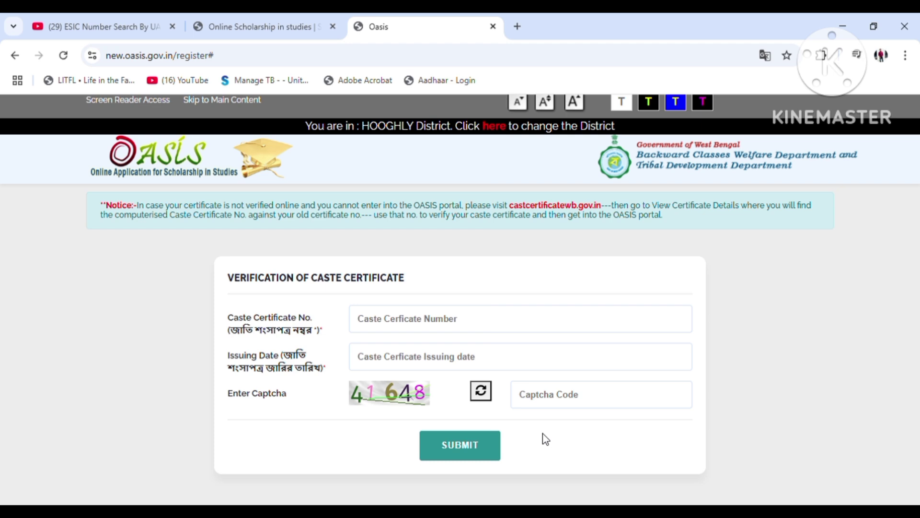
Enter the caste certificate number, issuing date 29 June 2018, and captcha 41648
{"action": "left_click", "coordinate": [400, 322]}
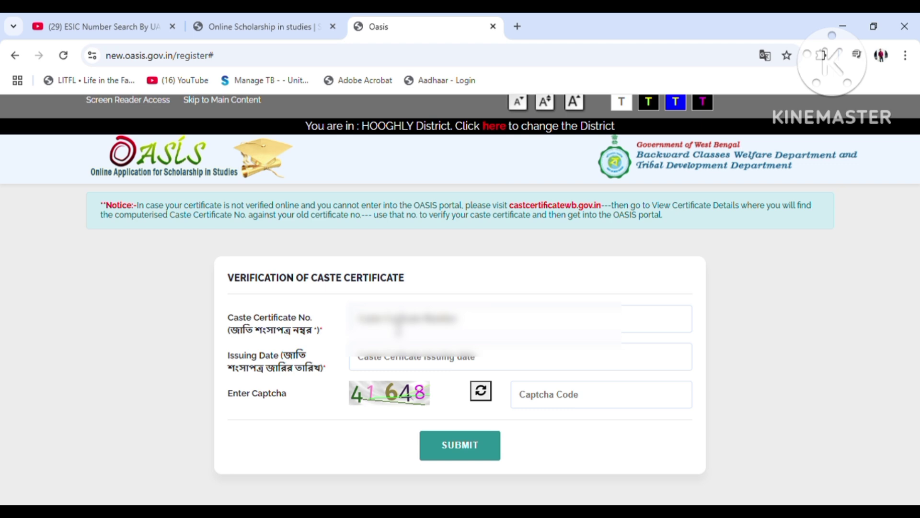
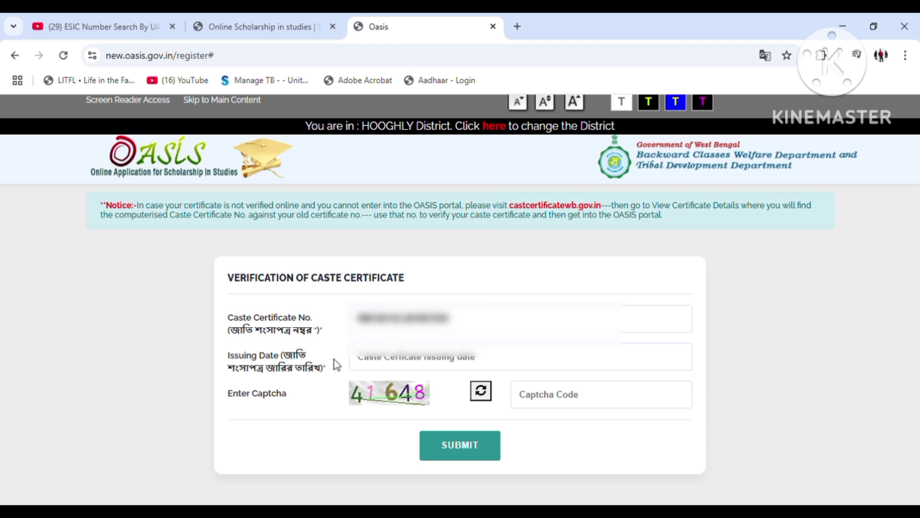
{"action": "left_click", "coordinate": [409, 363]}
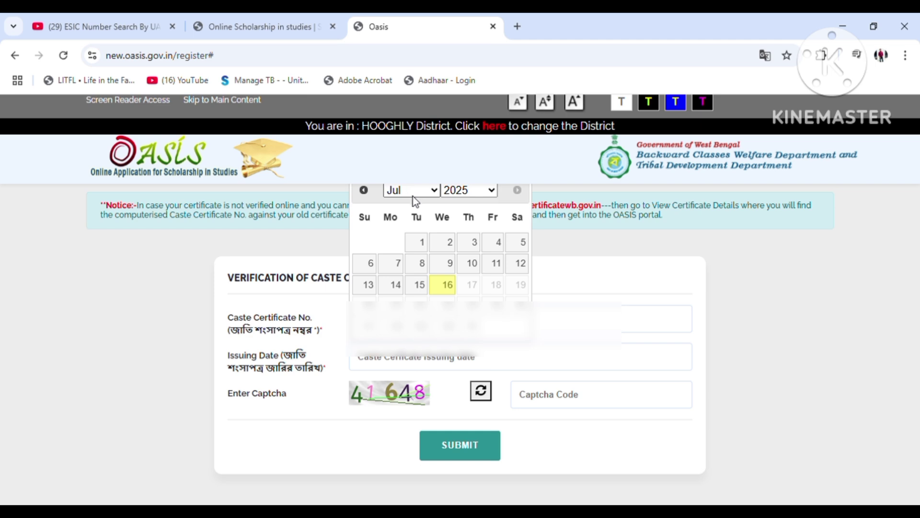
{"action": "left_click", "coordinate": [393, 195]}
{"action": "left_click", "coordinate": [426, 296]}
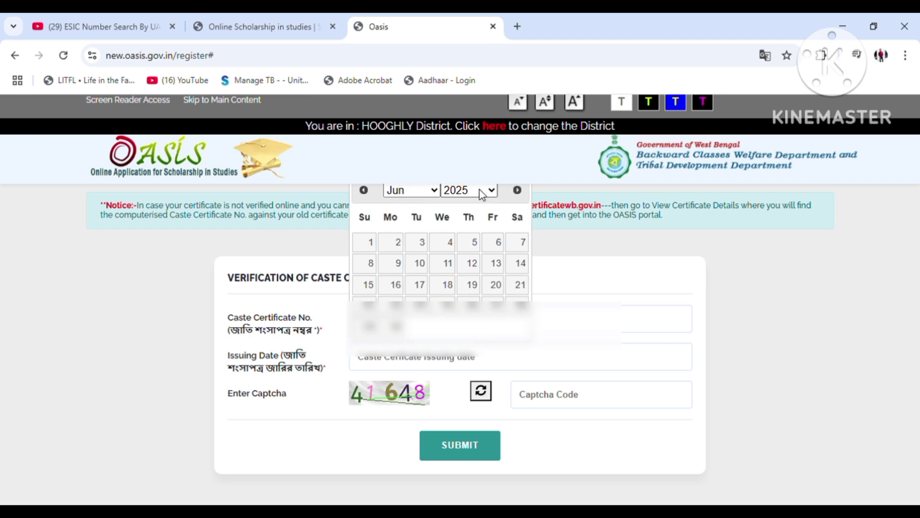
{"action": "left_click", "coordinate": [481, 194]}
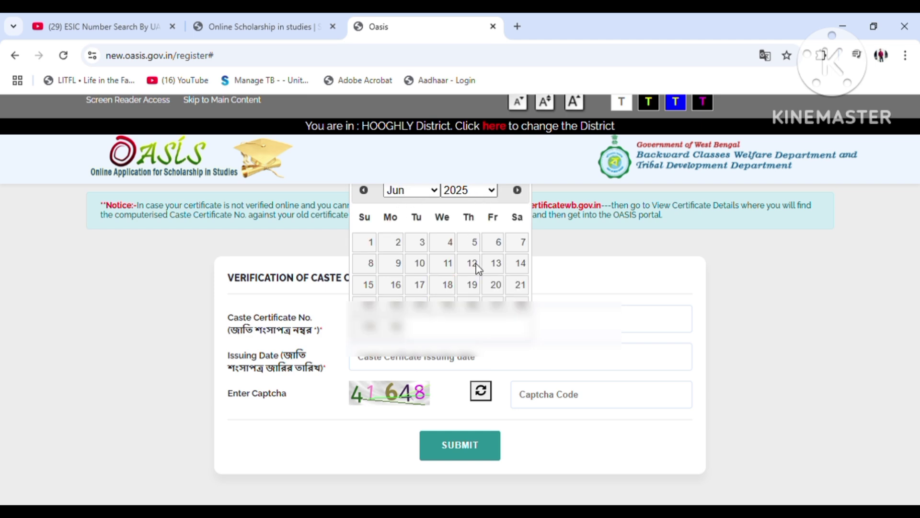
{"action": "left_click", "coordinate": [477, 391]}
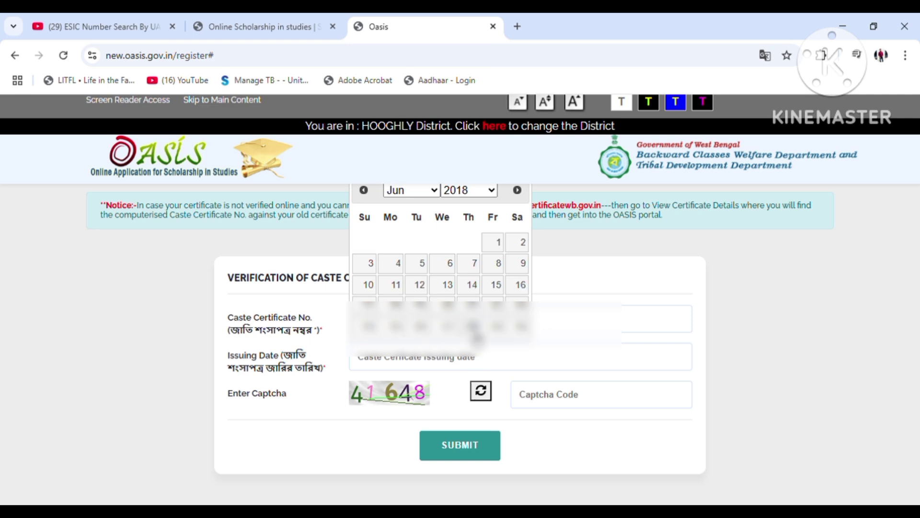
{"action": "left_click", "coordinate": [496, 327]}
{"action": "left_click", "coordinate": [560, 409]}
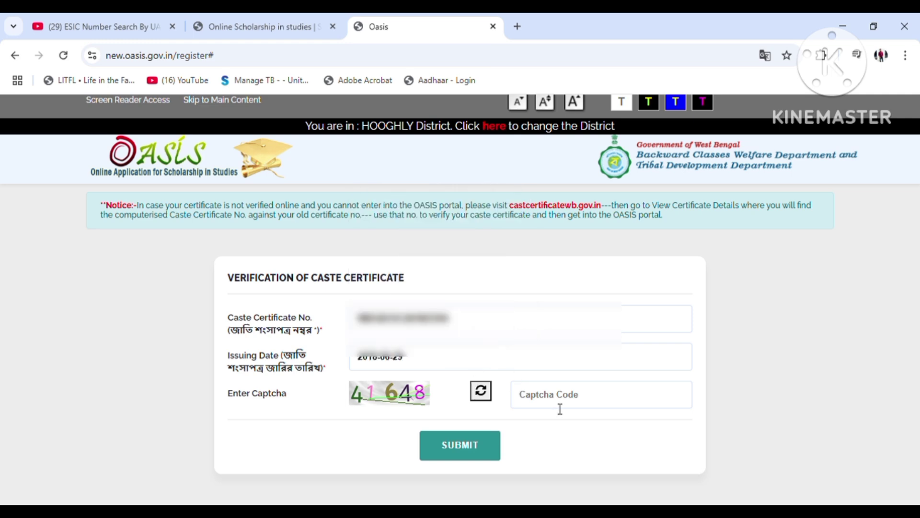
{"action": "type", "text": "41648"}
Submit the caste certificate, then enter and confirm the Aadhaar number and request an OTP
{"action": "left_click", "coordinate": [460, 451]}
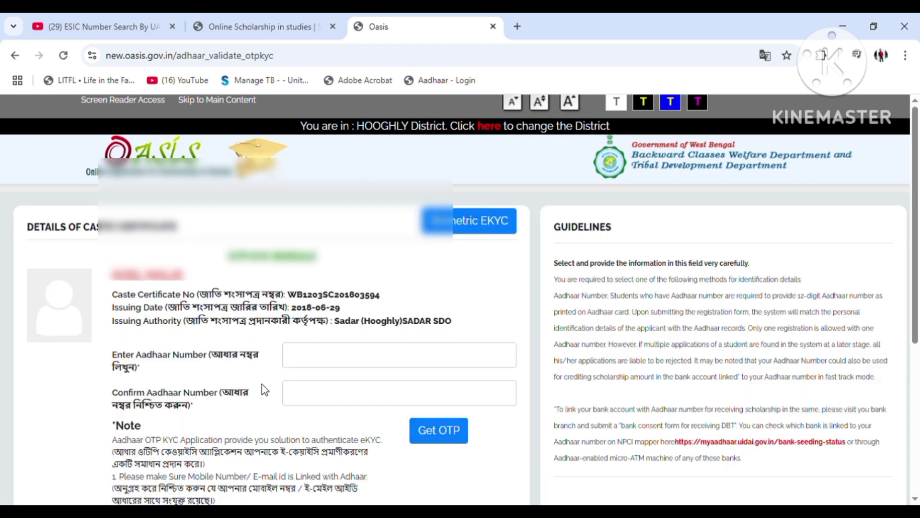
{"action": "scroll", "coordinate": [246, 374], "scroll_direction": "down", "scroll_amount": 1}
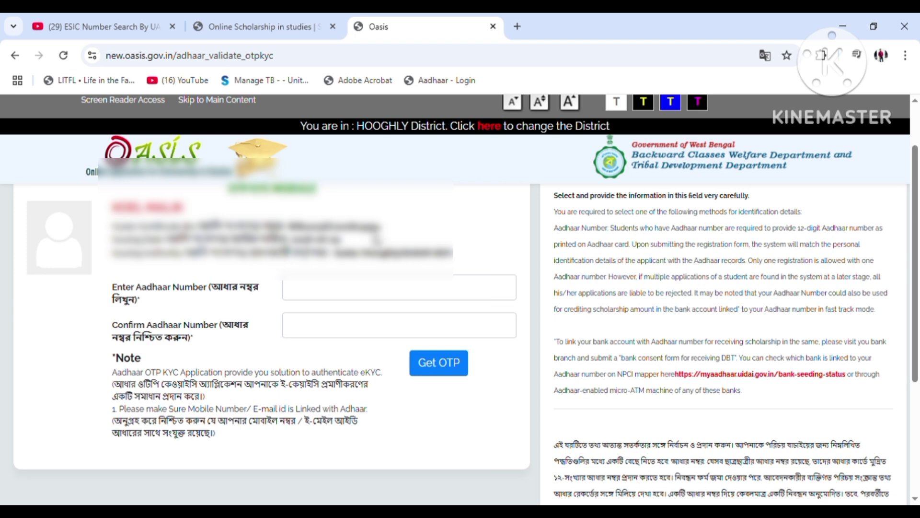
{"action": "left_click", "coordinate": [320, 292]}
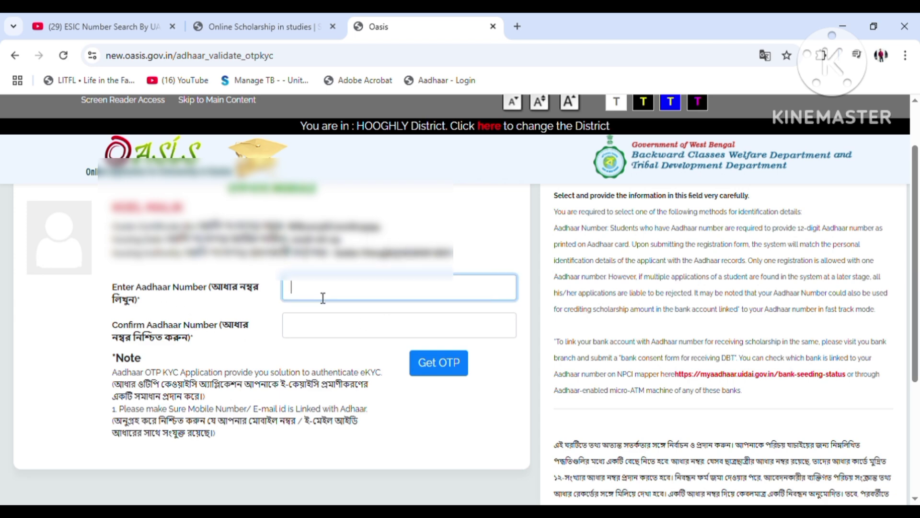
{"action": "type", "text": "••••••••••••"}
{"action": "left_click", "coordinate": [358, 326]}
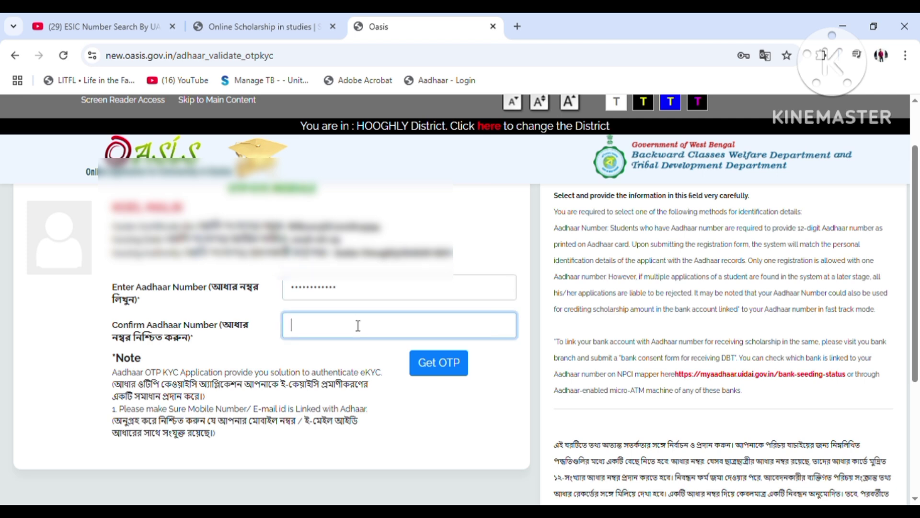
{"action": "type", "text": "3•"}
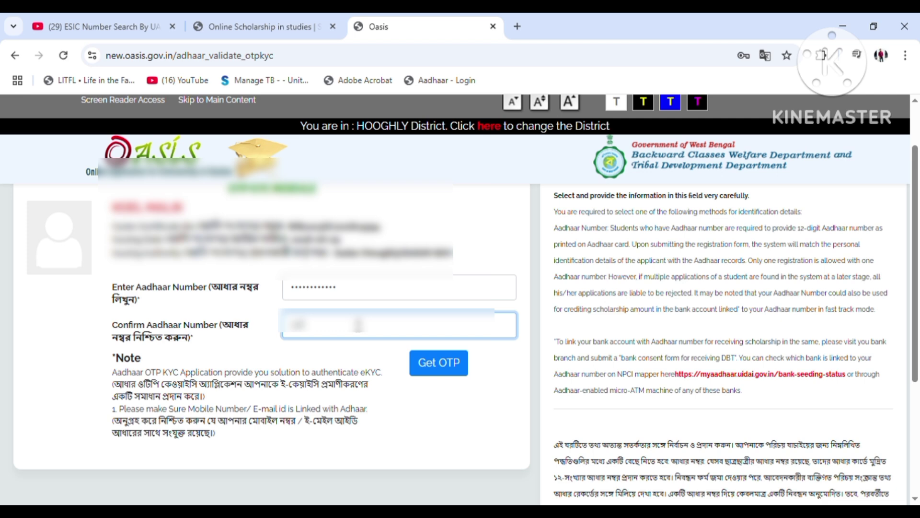
{"action": "type", "text": "••••••••••"}
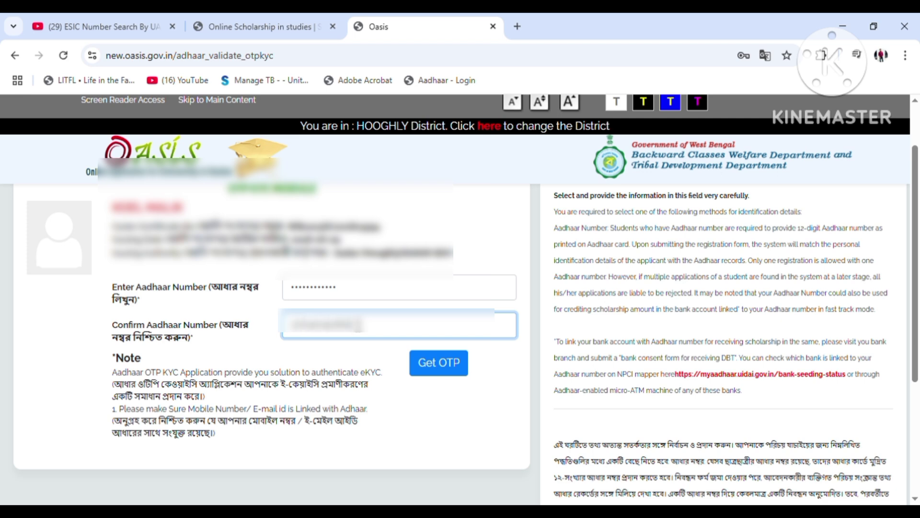
{"action": "type", "text": "•"}
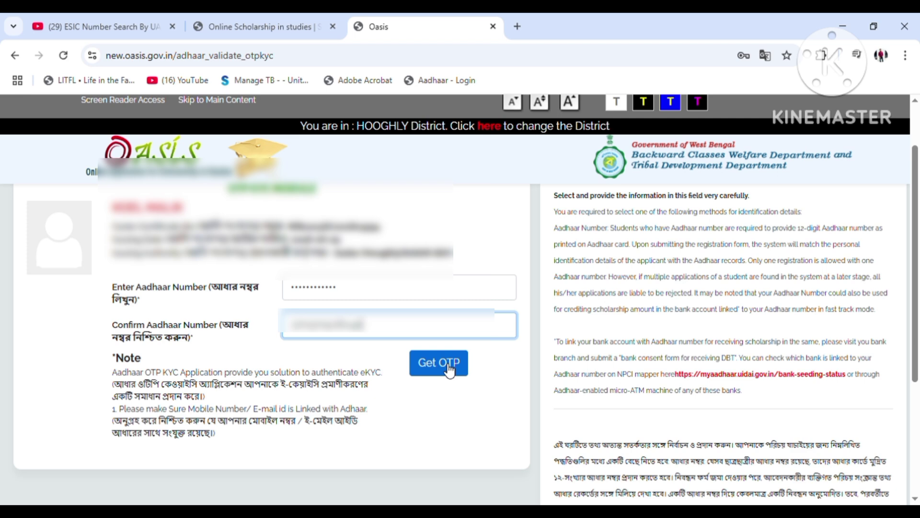
{"action": "left_click", "coordinate": [450, 370]}
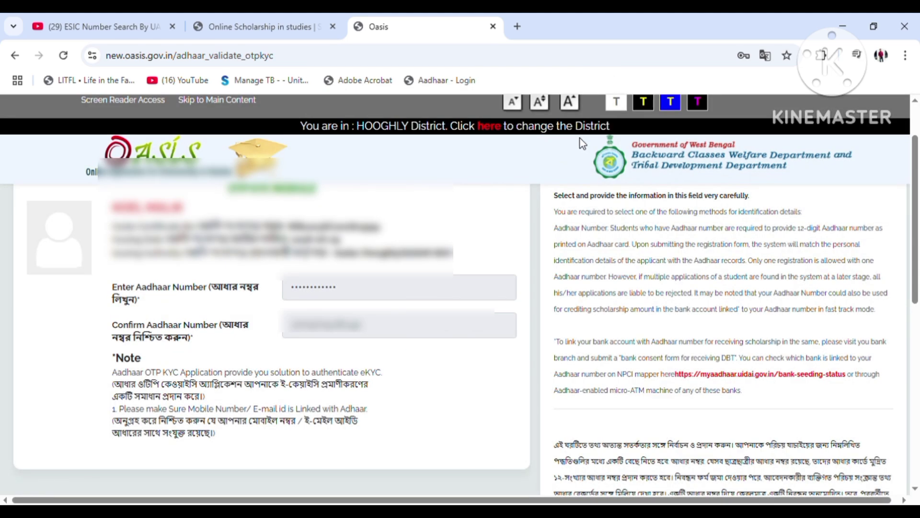
Tick the willing-linkage and true-information declarations, enter captcha 77399, and submit the OTP validation
{"action": "scroll", "coordinate": [212, 439], "scroll_direction": "down", "scroll_amount": 10}
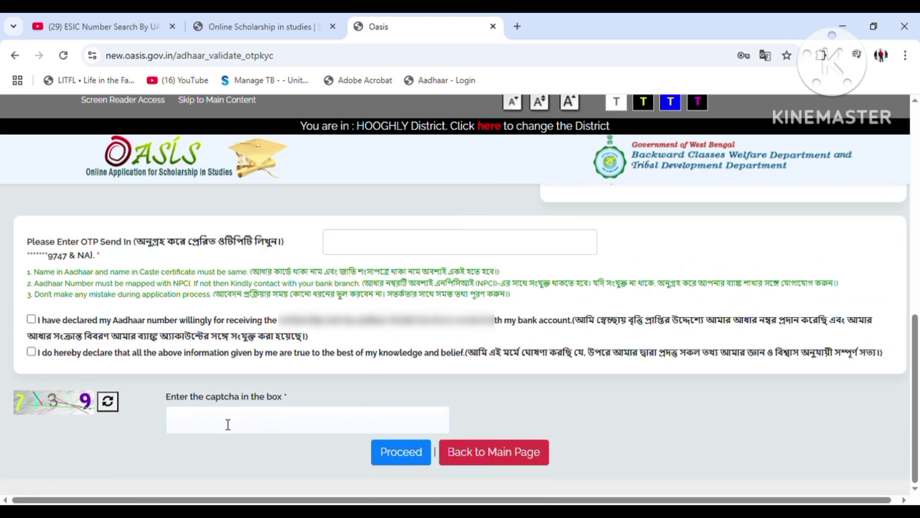
{"action": "scroll", "coordinate": [225, 424], "scroll_direction": "up", "scroll_amount": 1}
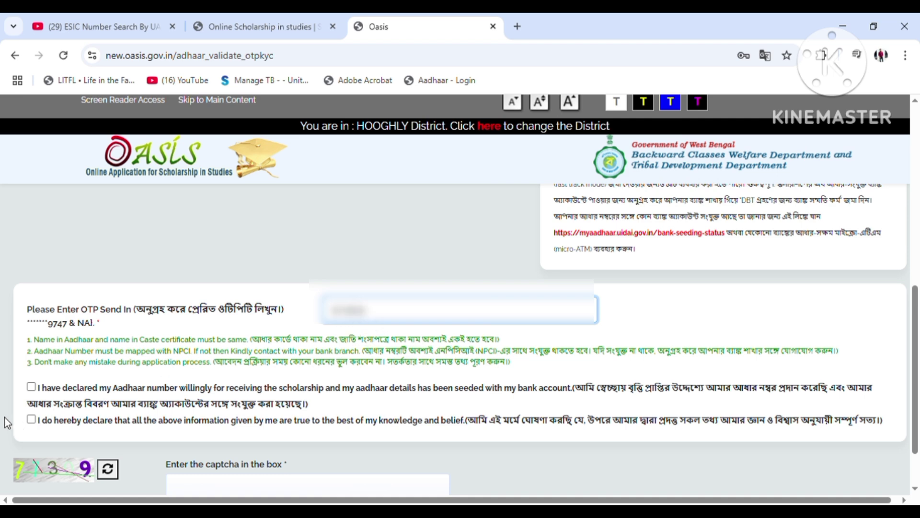
{"action": "left_click", "coordinate": [31, 387]}
{"action": "left_click", "coordinate": [32, 419]}
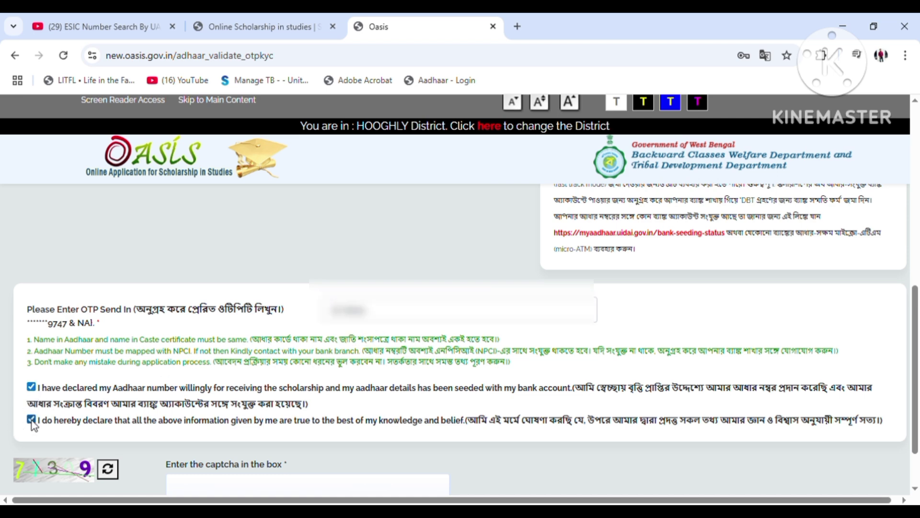
{"action": "scroll", "coordinate": [322, 404], "scroll_direction": "down", "scroll_amount": 2}
{"action": "left_click", "coordinate": [202, 426]}
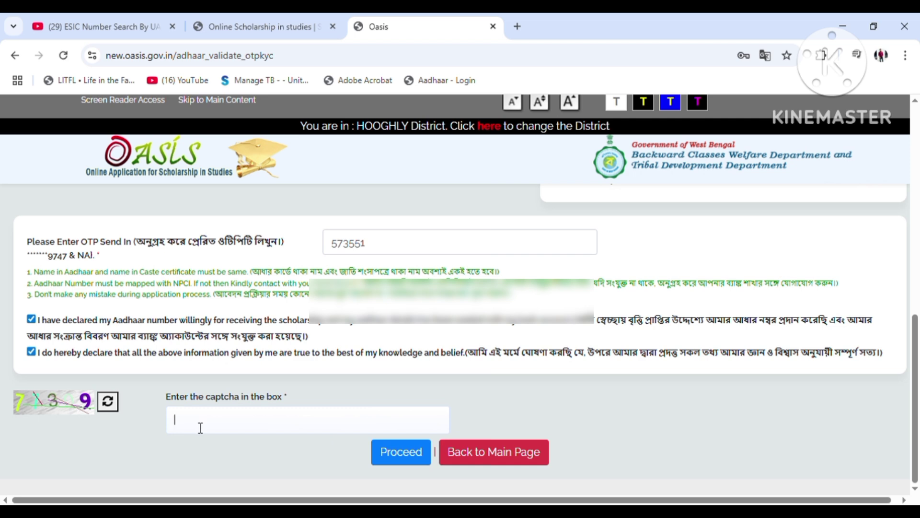
{"action": "type", "text": "773"}
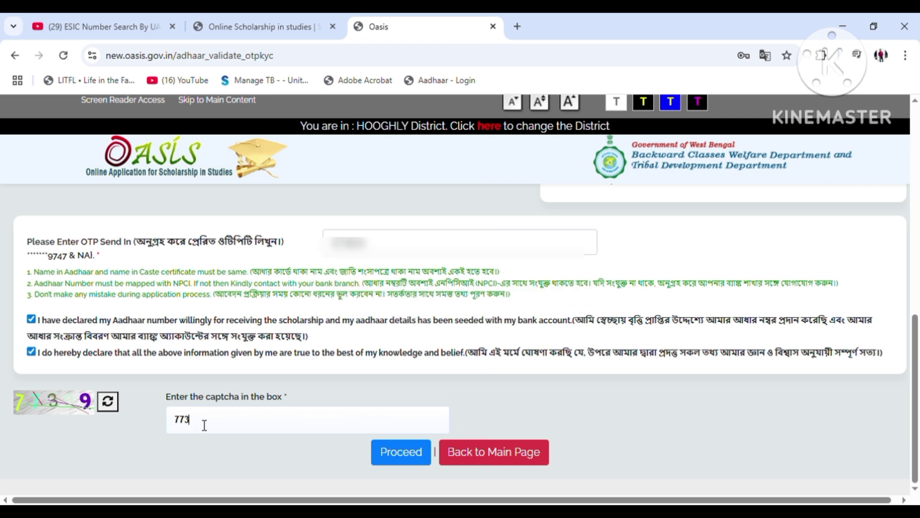
{"action": "type", "text": "99"}
{"action": "left_click", "coordinate": [405, 452]}
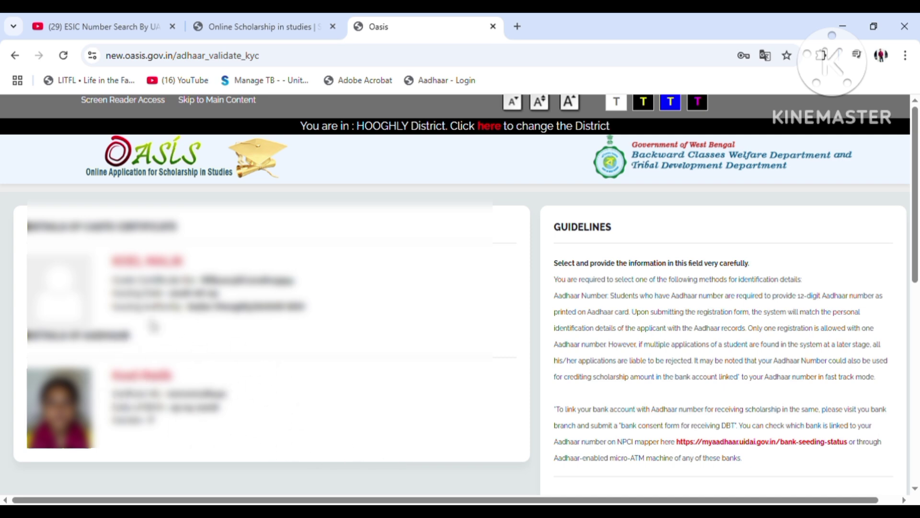
Tick the bank-seeding and true-information declarations and enter captcha 43478
{"action": "scroll", "coordinate": [313, 309], "scroll_direction": "down", "scroll_amount": 5}
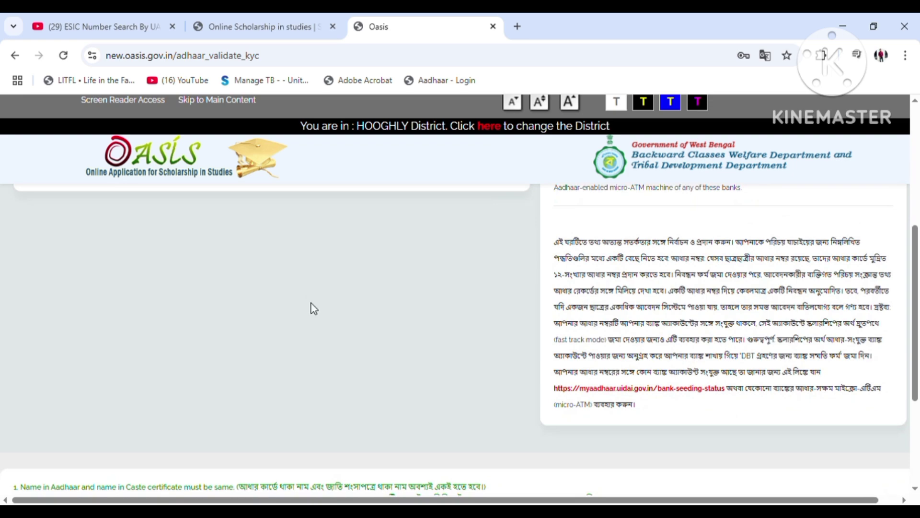
{"action": "scroll", "coordinate": [313, 309], "scroll_direction": "down", "scroll_amount": 4}
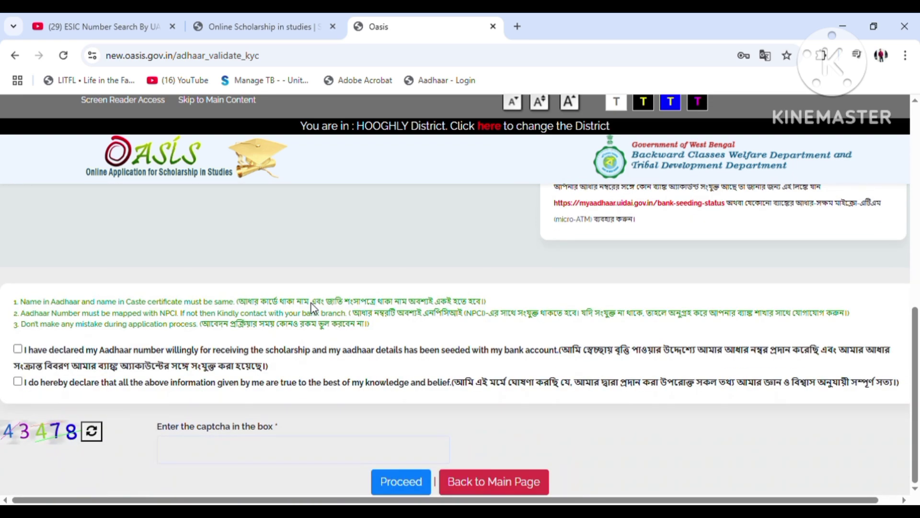
{"action": "left_click", "coordinate": [19, 349]}
{"action": "left_click", "coordinate": [18, 382]}
{"action": "scroll", "coordinate": [332, 373], "scroll_direction": "up", "scroll_amount": 4}
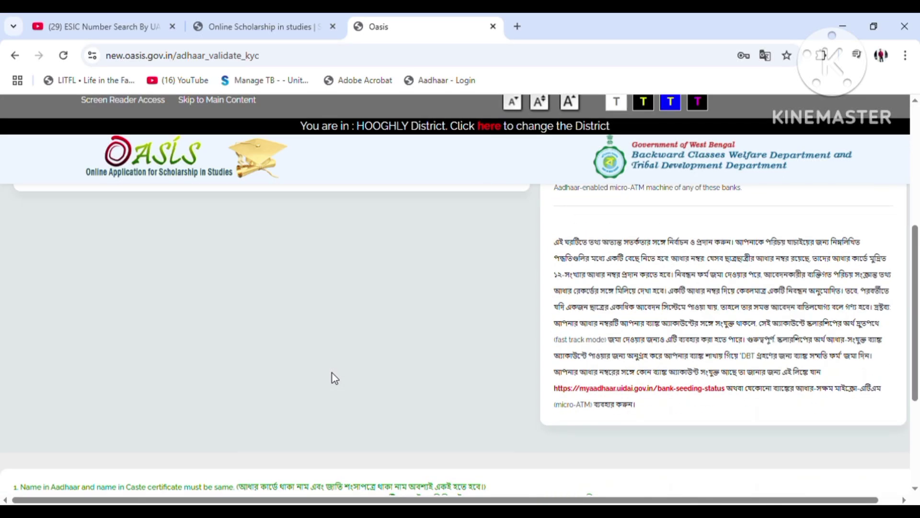
{"action": "scroll", "coordinate": [333, 378], "scroll_direction": "down", "scroll_amount": 4}
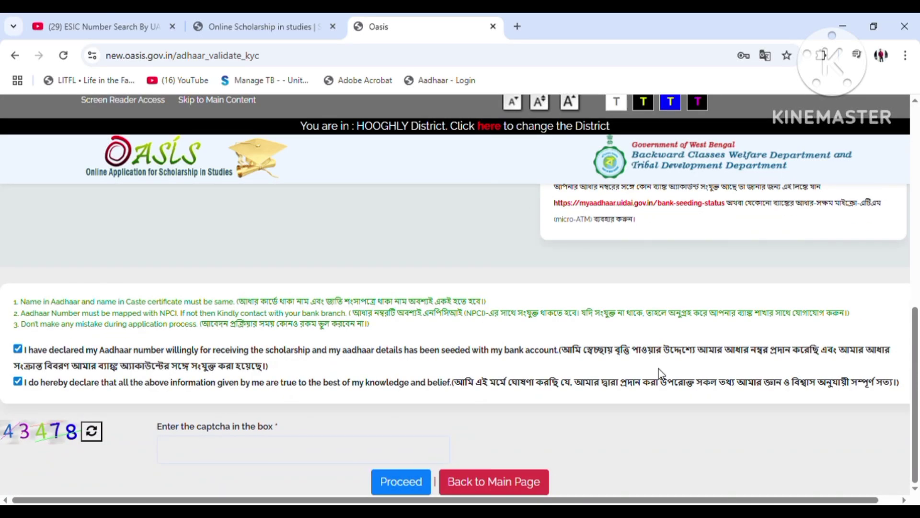
{"action": "type", "text": "43478"}
Continue to the registration form and enter the father's name as guardian
{"action": "left_click", "coordinate": [406, 485]}
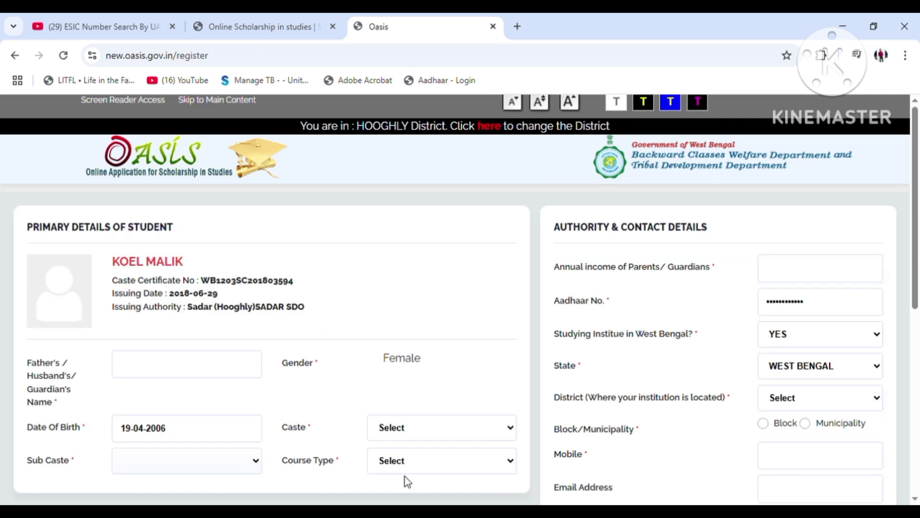
{"action": "scroll", "coordinate": [412, 466], "scroll_direction": "down", "scroll_amount": 2}
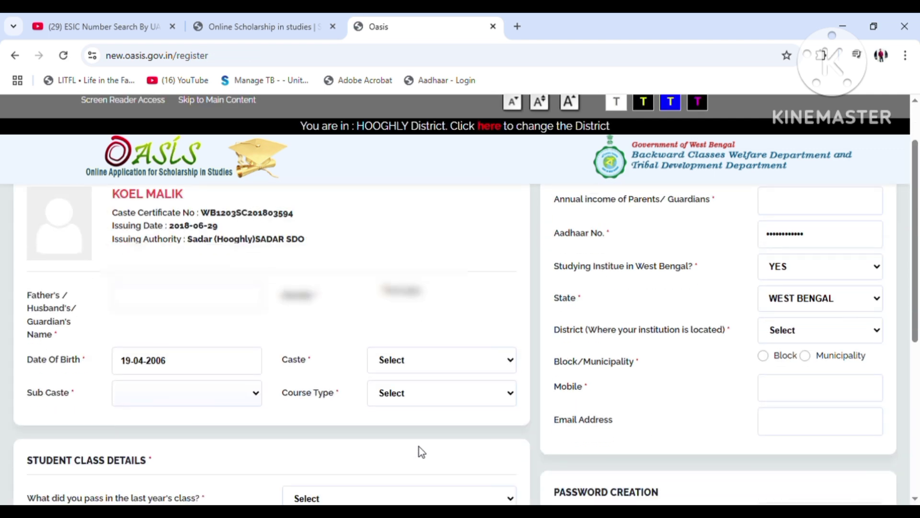
{"action": "scroll", "coordinate": [420, 444], "scroll_direction": "down", "scroll_amount": 6}
{"action": "scroll", "coordinate": [423, 437], "scroll_direction": "up", "scroll_amount": 8}
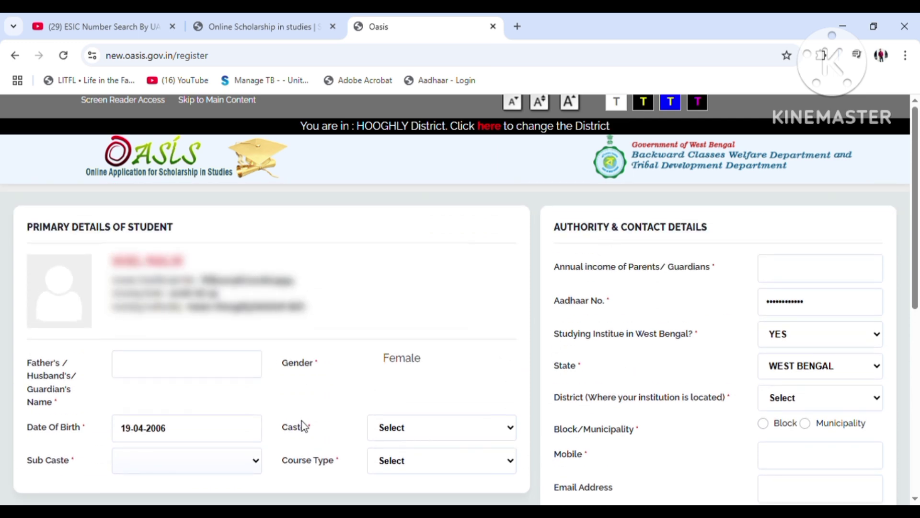
{"action": "left_click", "coordinate": [131, 362]}
{"action": "type", "text": "?????"}
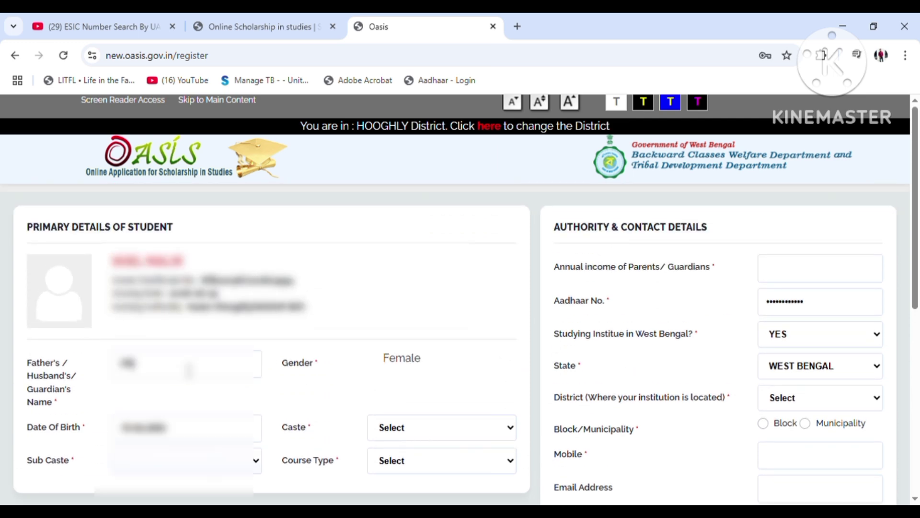
{"action": "type", "text": "? ?????"}
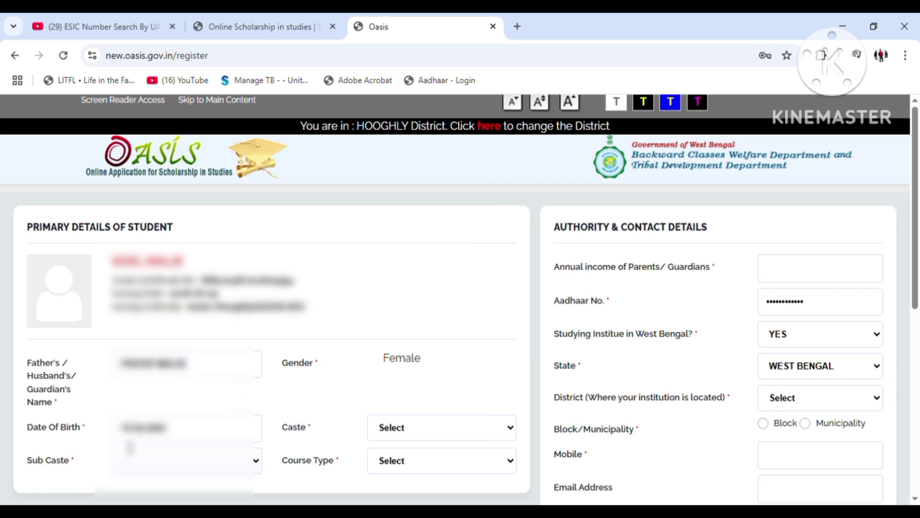
Set Caste to SC, Sub Caste to BAGDI, and Course Type to Regular Full Time
{"action": "scroll", "coordinate": [400, 328], "scroll_direction": "down", "scroll_amount": 3}
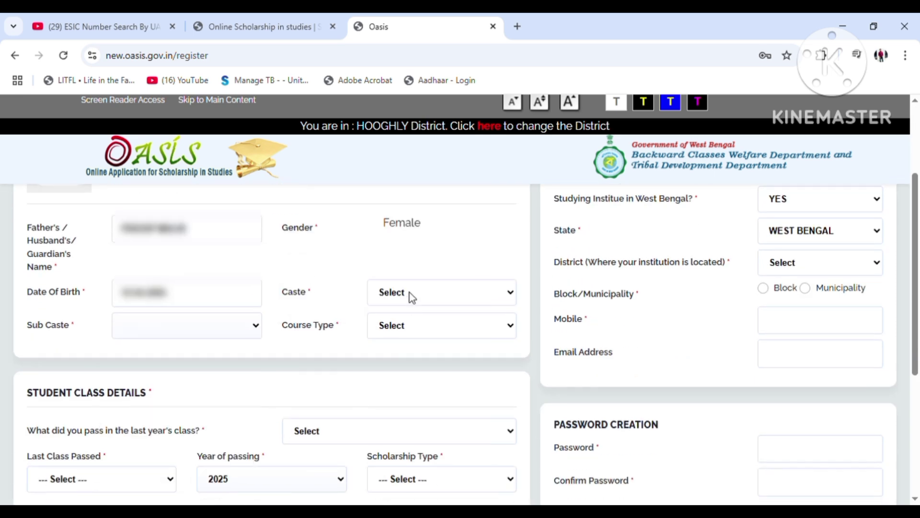
{"action": "left_click", "coordinate": [412, 327]}
{"action": "left_click", "coordinate": [163, 32]}
{"action": "left_click", "coordinate": [448, 366]}
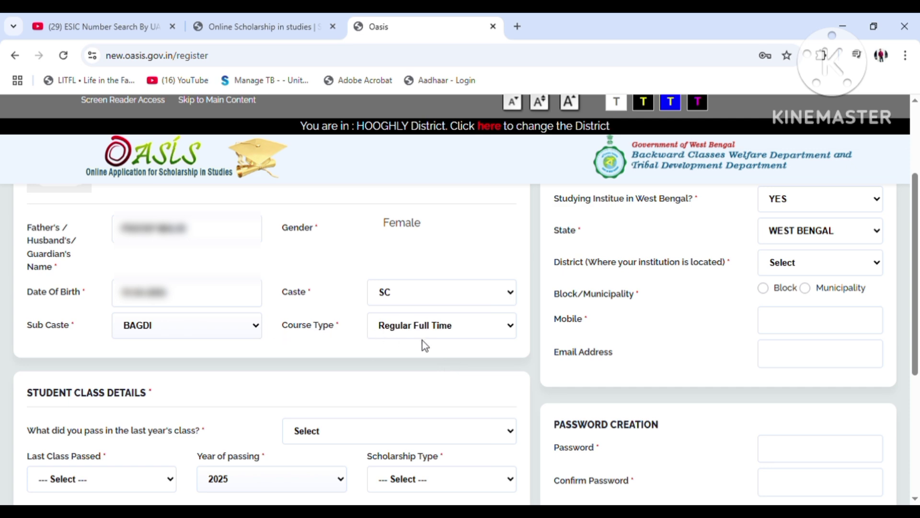
Answer YES to passing last year's class, choose Degree / Certificate Course, and keep 2025 as passing year
{"action": "scroll", "coordinate": [436, 336], "scroll_direction": "down", "scroll_amount": 3}
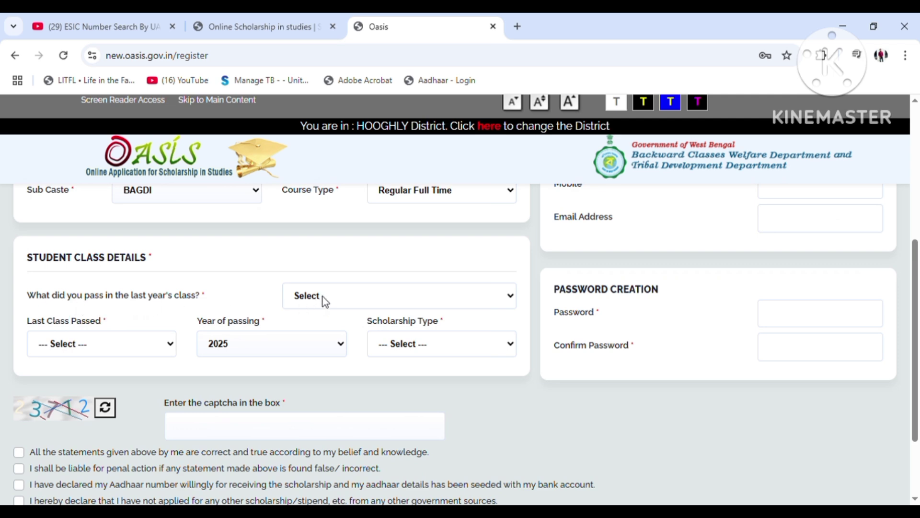
{"action": "left_click", "coordinate": [329, 348]}
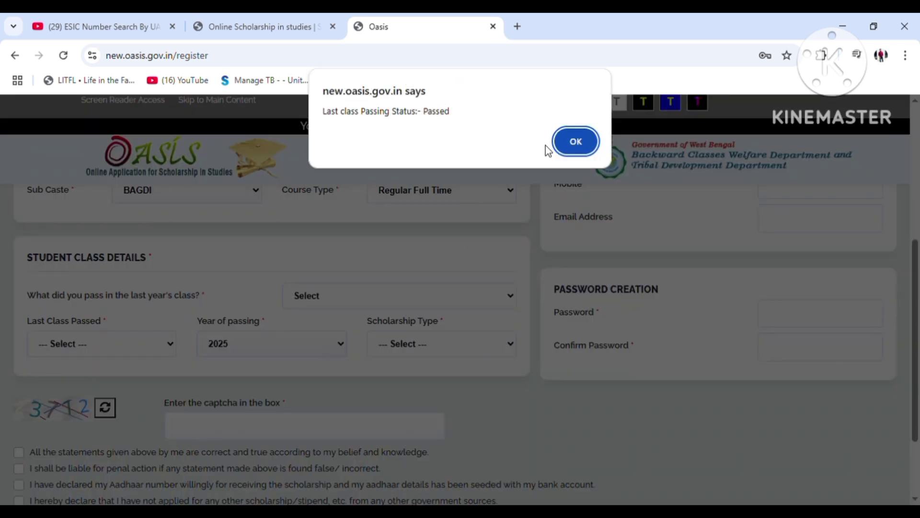
{"action": "left_click", "coordinate": [570, 144]}
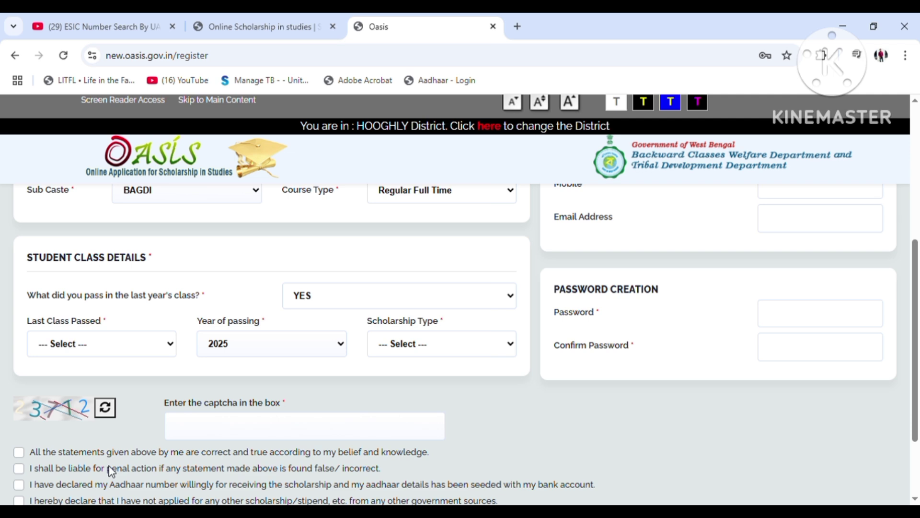
{"action": "left_click", "coordinate": [111, 467]}
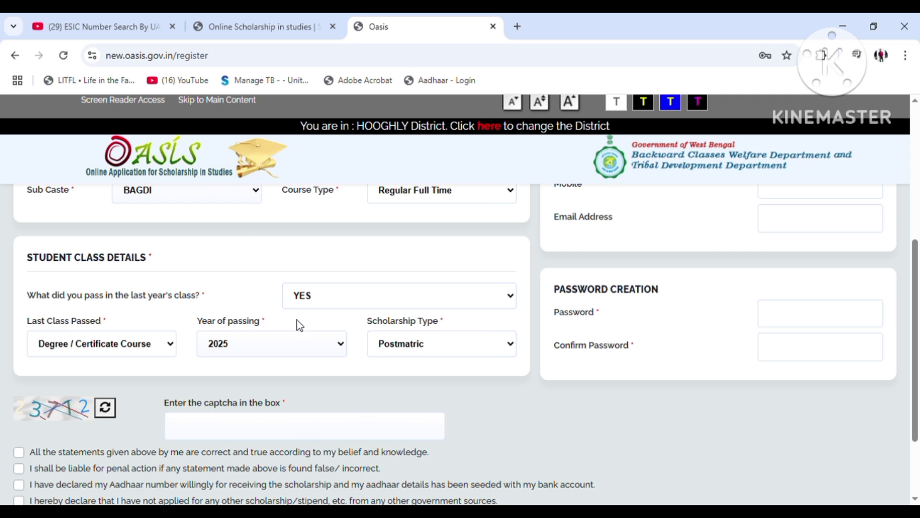
{"action": "left_click", "coordinate": [338, 358]}
Enter 60000 as the parents' annual income and check the stored Aadhaar number
{"action": "scroll", "coordinate": [410, 378], "scroll_direction": "up", "scroll_amount": 5}
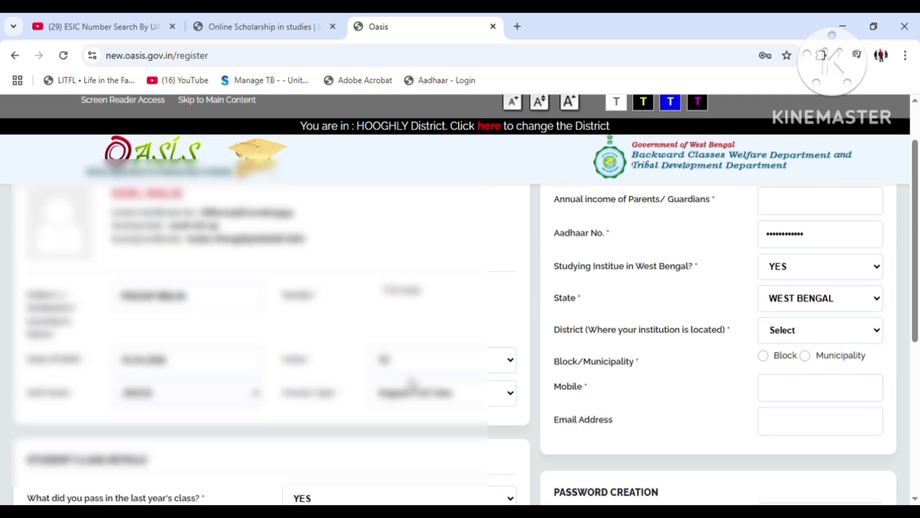
{"action": "left_click", "coordinate": [777, 272]}
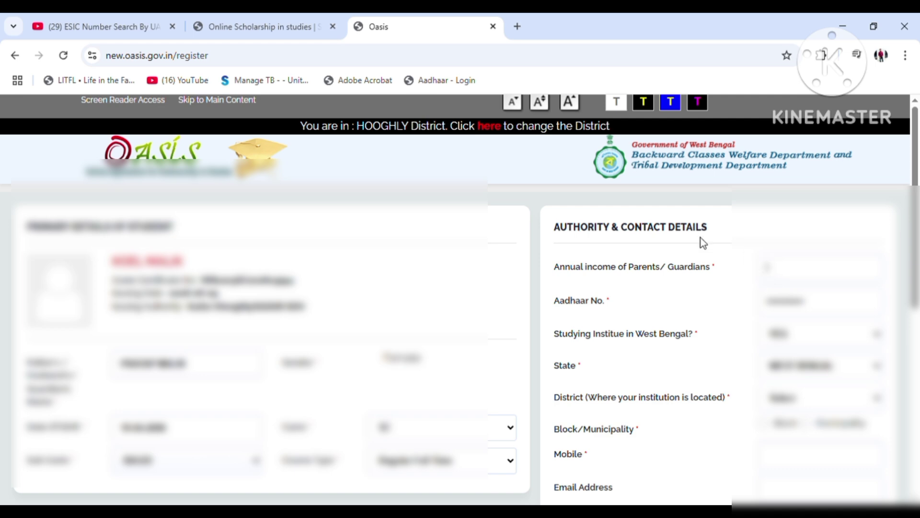
{"action": "scroll", "coordinate": [656, 261], "scroll_direction": "down", "scroll_amount": 5}
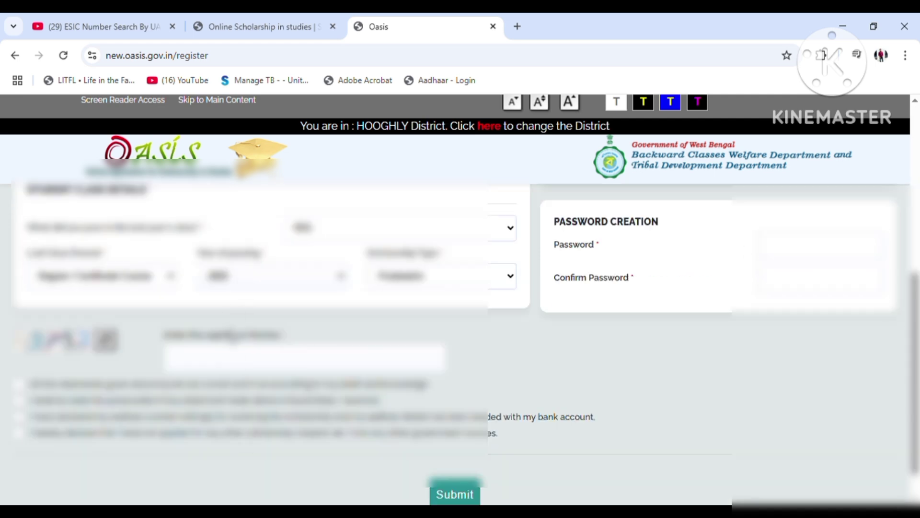
{"action": "scroll", "coordinate": [715, 311], "scroll_direction": "up", "scroll_amount": 5}
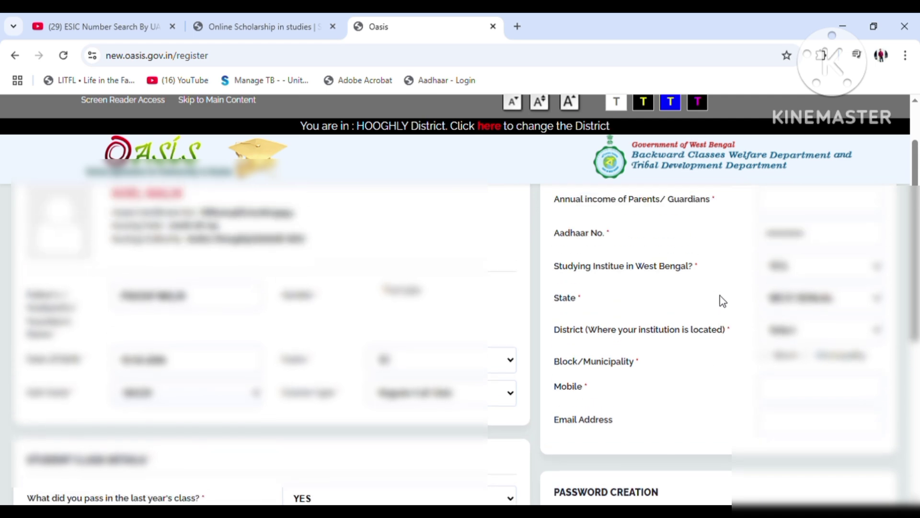
{"action": "scroll", "coordinate": [790, 273], "scroll_direction": "up", "scroll_amount": 2}
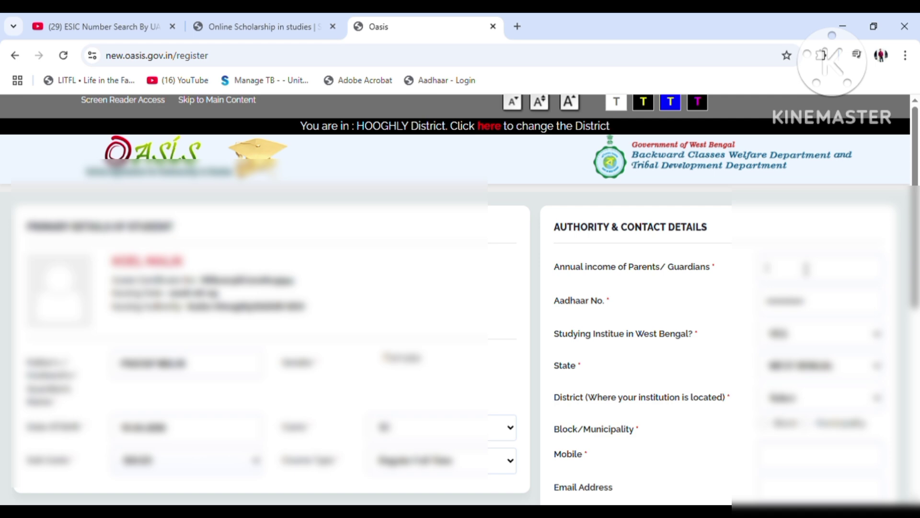
{"action": "type", "text": "60000"}
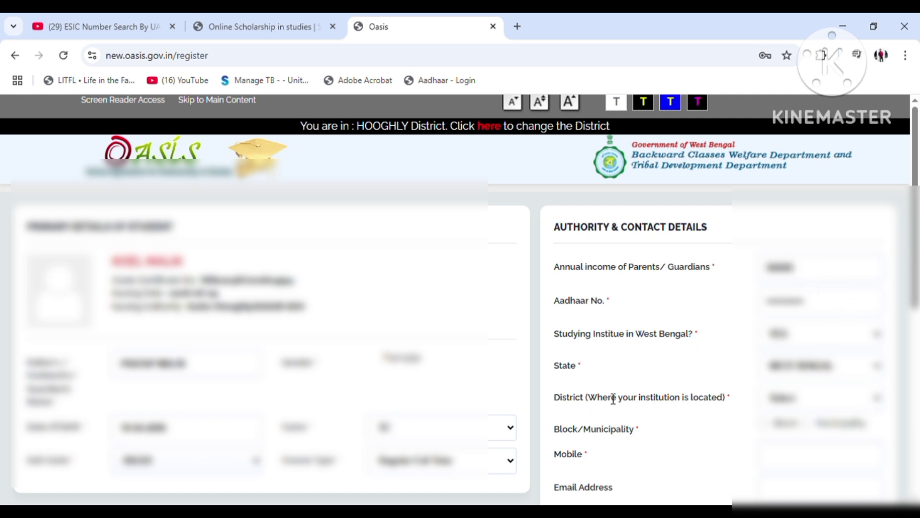
{"action": "double_click", "coordinate": [819, 309]}
{"action": "left_click", "coordinate": [819, 307]}
Set the institution's district to HOOGHLY, area type to Municipality, and choose the municipality
{"action": "scroll", "coordinate": [797, 376], "scroll_direction": "down", "scroll_amount": 3}
{"action": "left_click", "coordinate": [806, 264]}
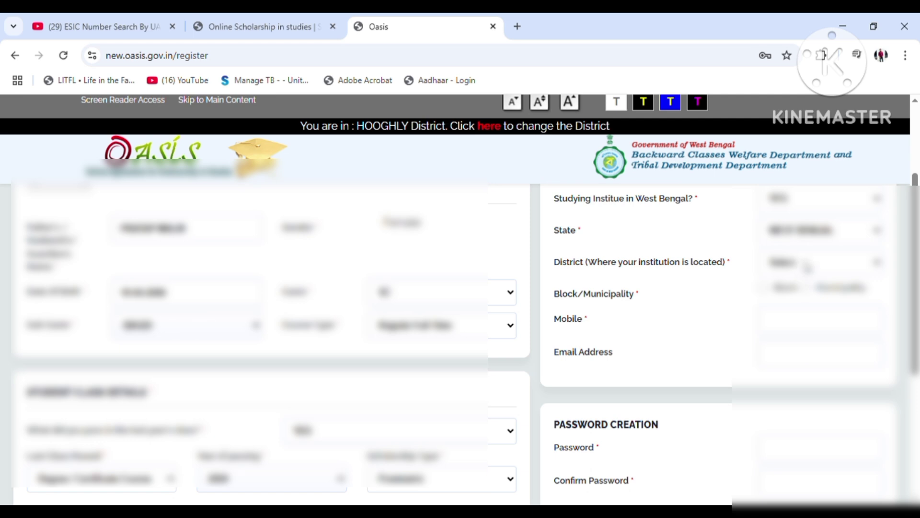
{"action": "left_click", "coordinate": [792, 307]}
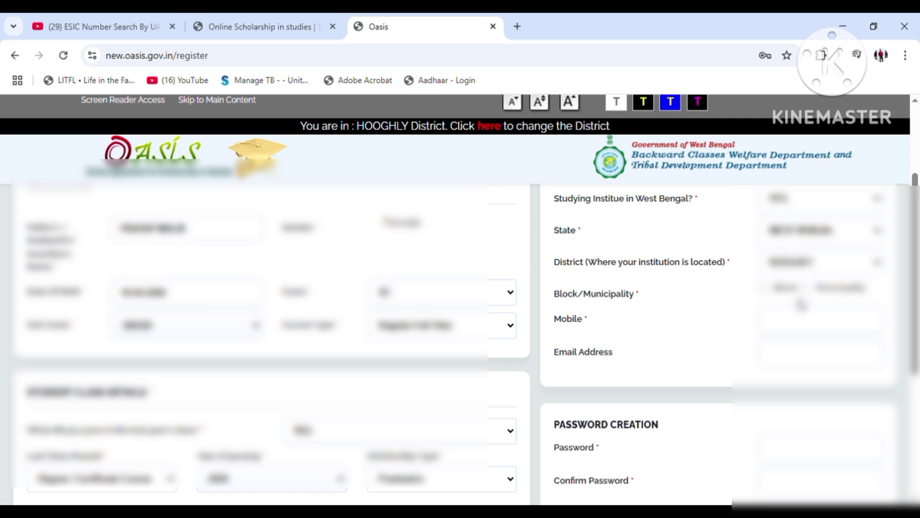
{"action": "scroll", "coordinate": [656, 283], "scroll_direction": "up", "scroll_amount": 3}
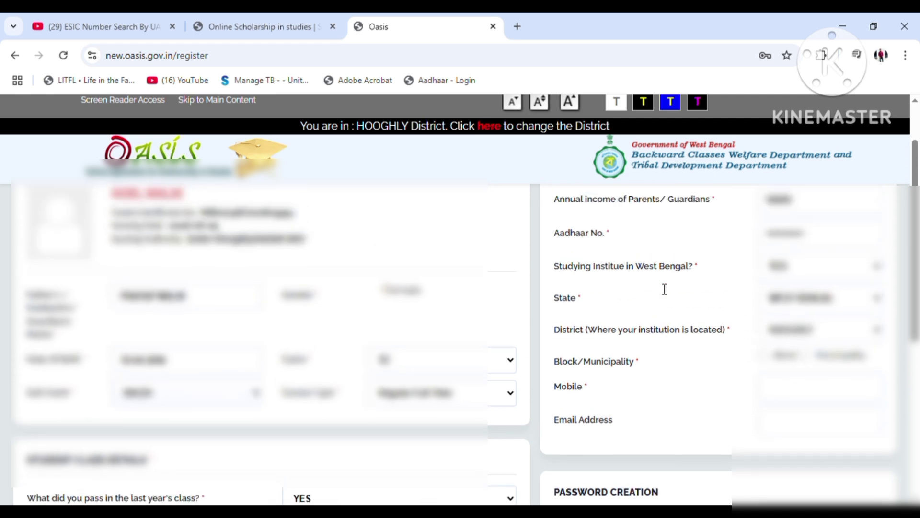
{"action": "scroll", "coordinate": [662, 302], "scroll_direction": "down", "scroll_amount": 2}
{"action": "left_click", "coordinate": [764, 355]}
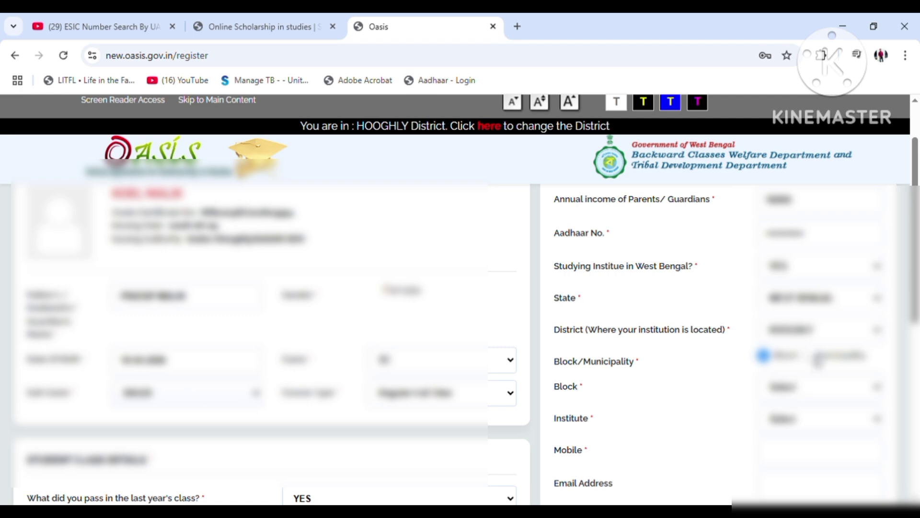
{"action": "left_click", "coordinate": [807, 355]}
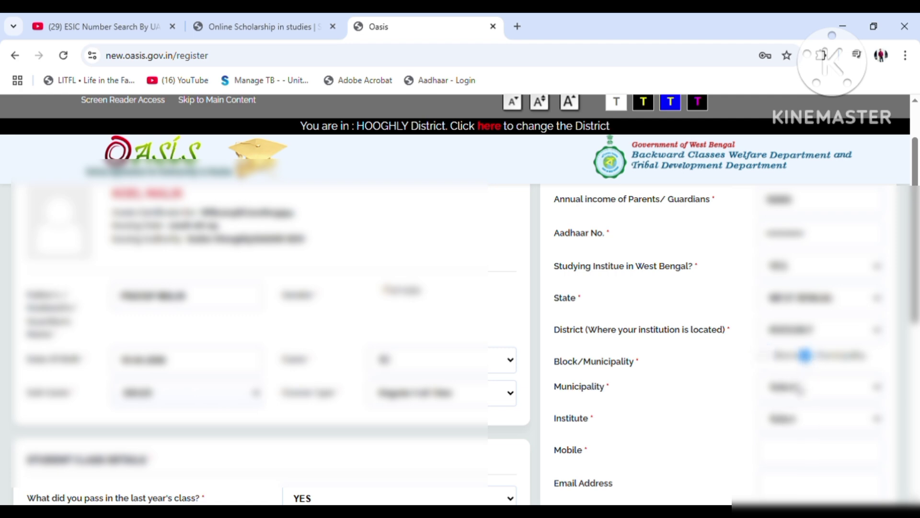
{"action": "scroll", "coordinate": [801, 386], "scroll_direction": "down", "scroll_amount": 3}
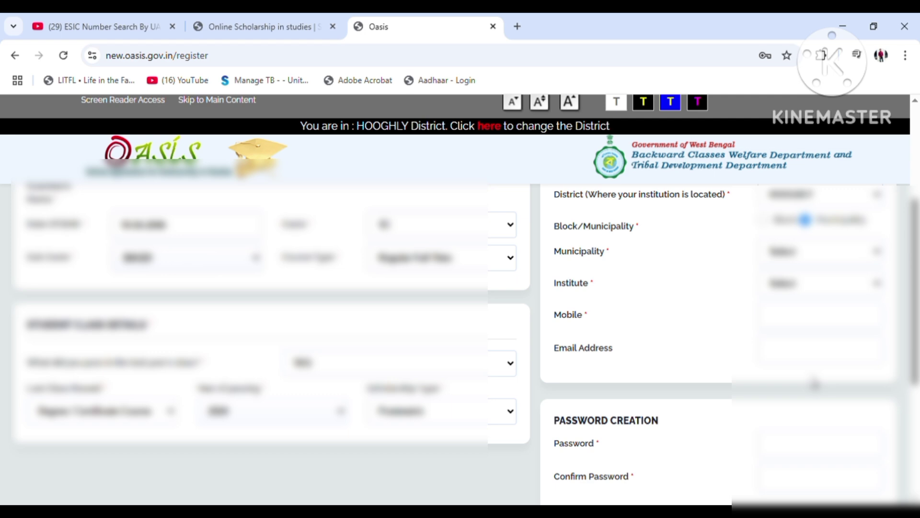
{"action": "left_click", "coordinate": [840, 429]}
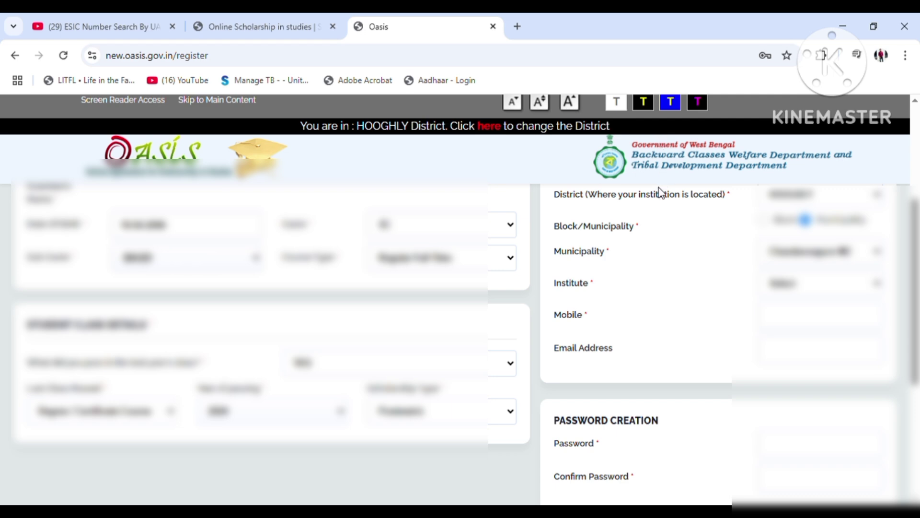
Enter the applicant's mobile number, correcting a mistyped digit
{"action": "scroll", "coordinate": [644, 423], "scroll_direction": "up", "scroll_amount": 1}
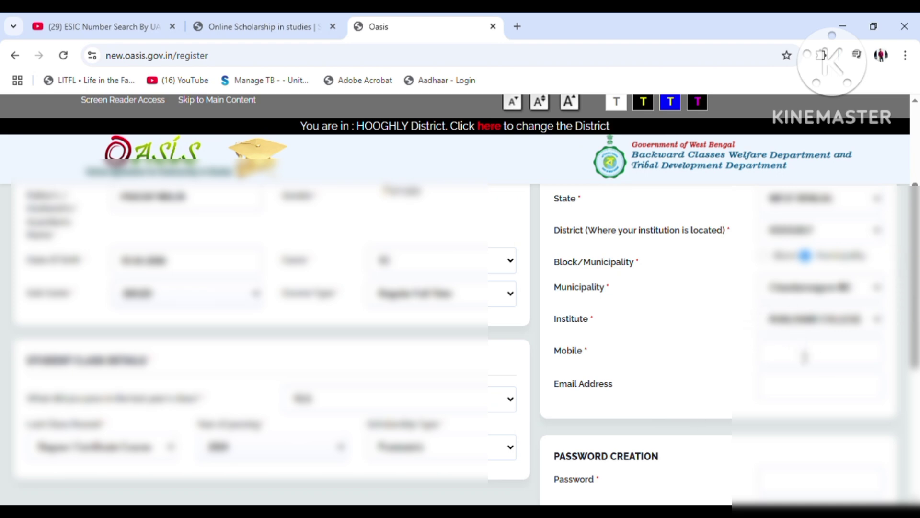
{"action": "left_click", "coordinate": [805, 357]}
{"action": "type", "text": "9832"}
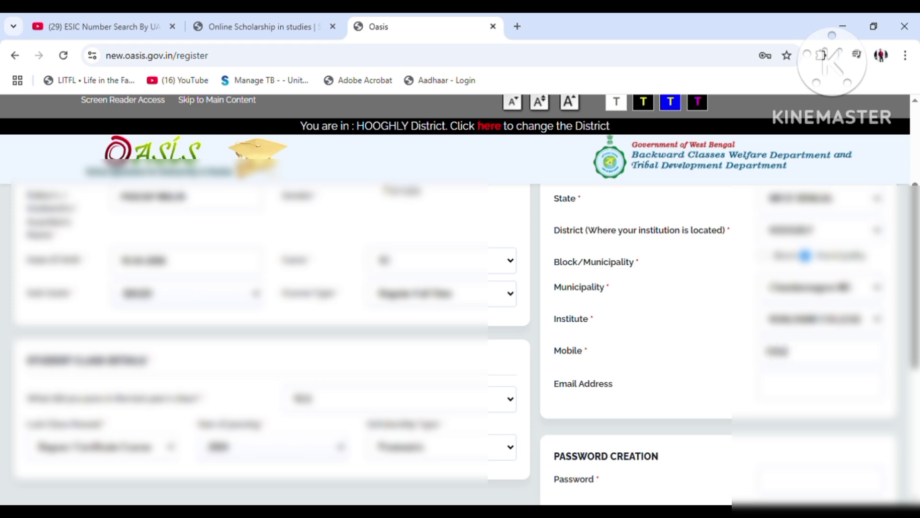
{"action": "type", "text": "???"}
{"action": "key", "text": "BackSpace"}
{"action": "type", "text": "???"}
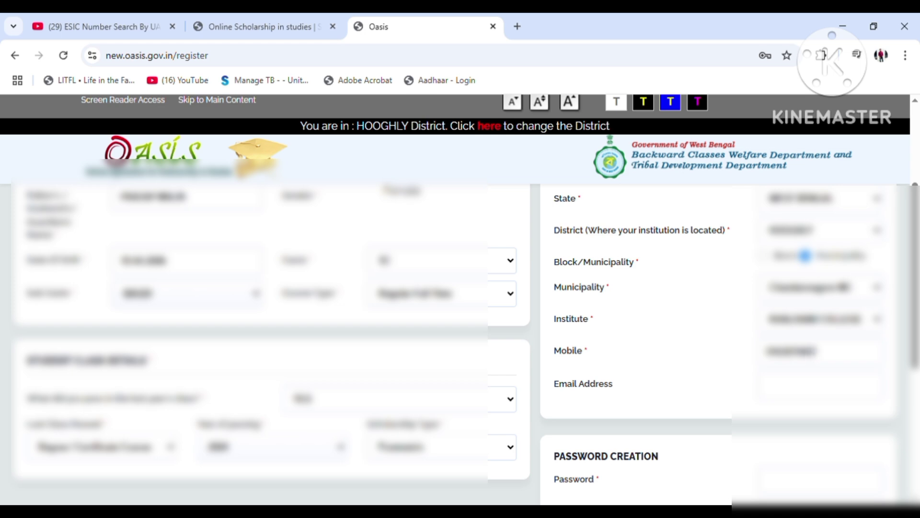
{"action": "scroll", "coordinate": [299, 284], "scroll_direction": "up", "scroll_amount": 1}
{"action": "scroll", "coordinate": [299, 284], "scroll_direction": "down", "scroll_amount": 4}
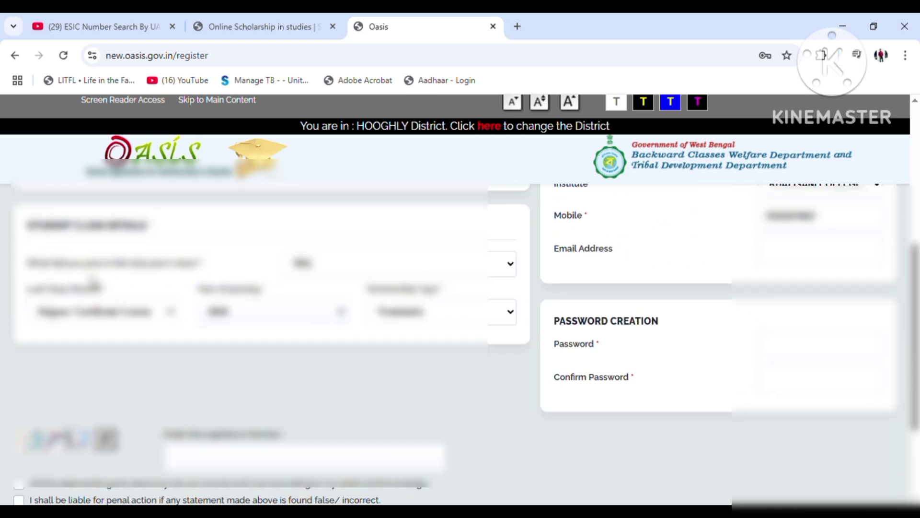
{"action": "scroll", "coordinate": [844, 396], "scroll_direction": "up", "scroll_amount": 1}
Enter and confirm the account password, then fill in captcha 23712
{"action": "scroll", "coordinate": [844, 397], "scroll_direction": "down", "scroll_amount": 1}
{"action": "left_click", "coordinate": [822, 342]}
{"action": "type", "text": "•"}
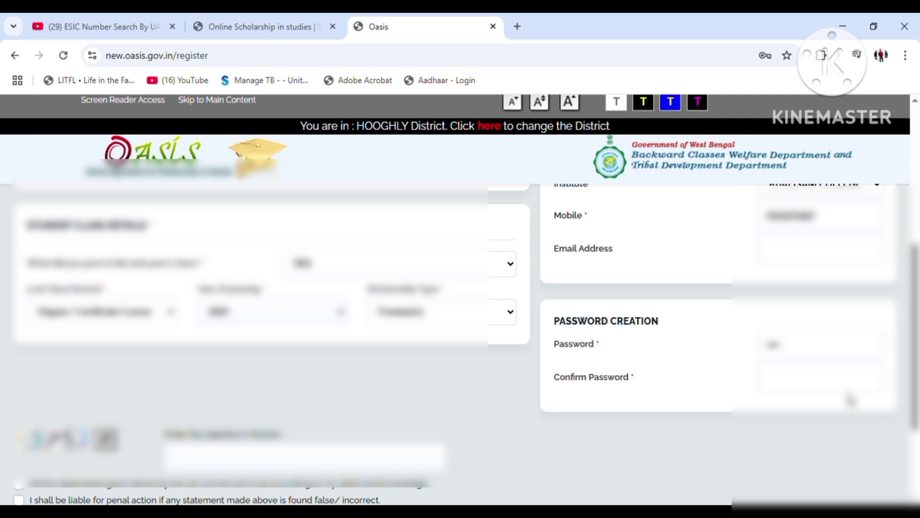
{"action": "type", "text": "••"}
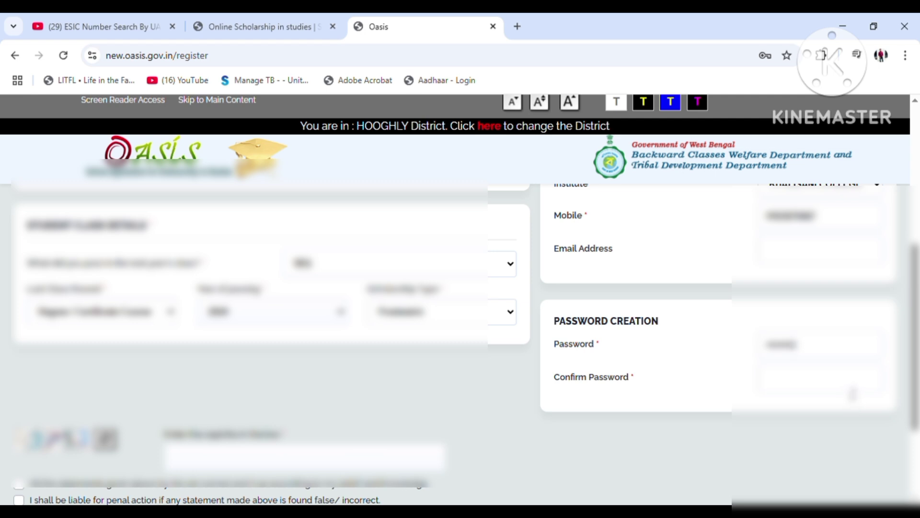
{"action": "left_click", "coordinate": [853, 395]}
{"action": "type", "text": "••••"}
{"action": "left_click", "coordinate": [254, 460]}
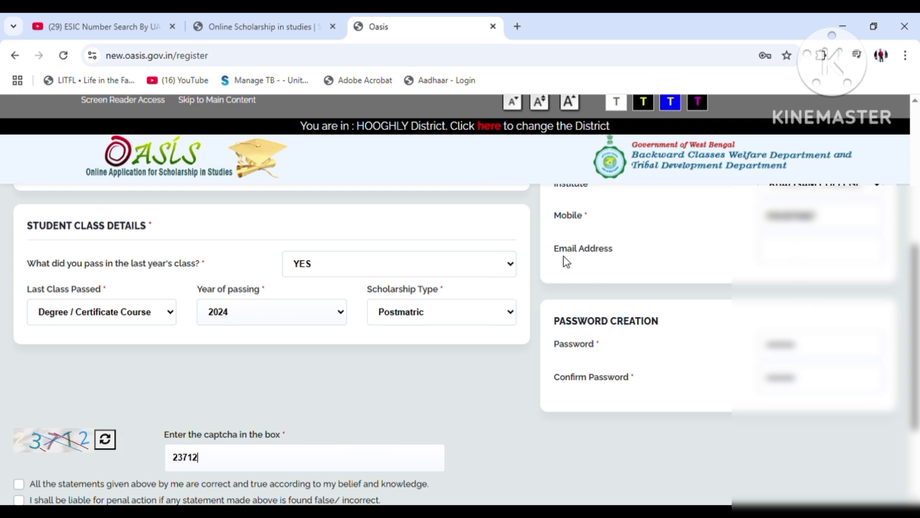
Accept all four declarations and submit the registration form
{"action": "scroll", "coordinate": [54, 409], "scroll_direction": "down", "scroll_amount": 3}
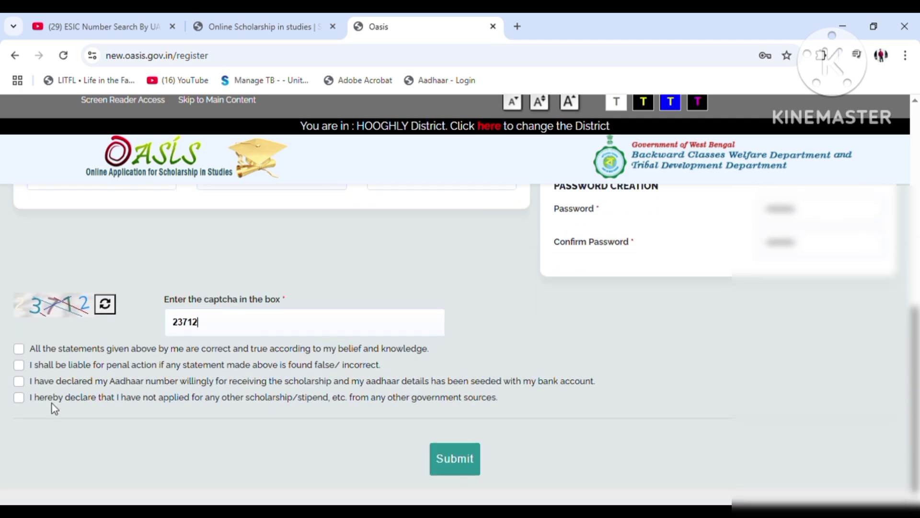
{"action": "left_click", "coordinate": [18, 349]}
{"action": "left_click", "coordinate": [19, 365]}
{"action": "left_click", "coordinate": [18, 382]}
{"action": "left_click", "coordinate": [18, 398]}
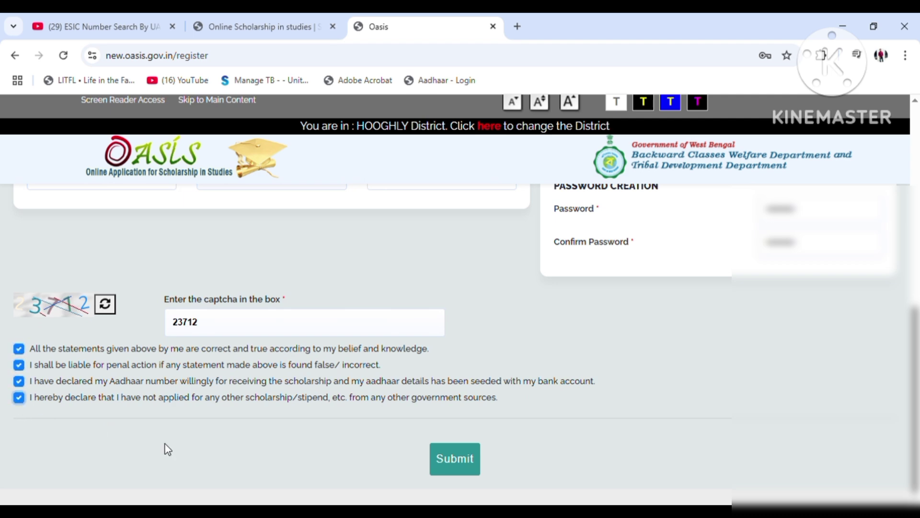
{"action": "left_click", "coordinate": [453, 459]}
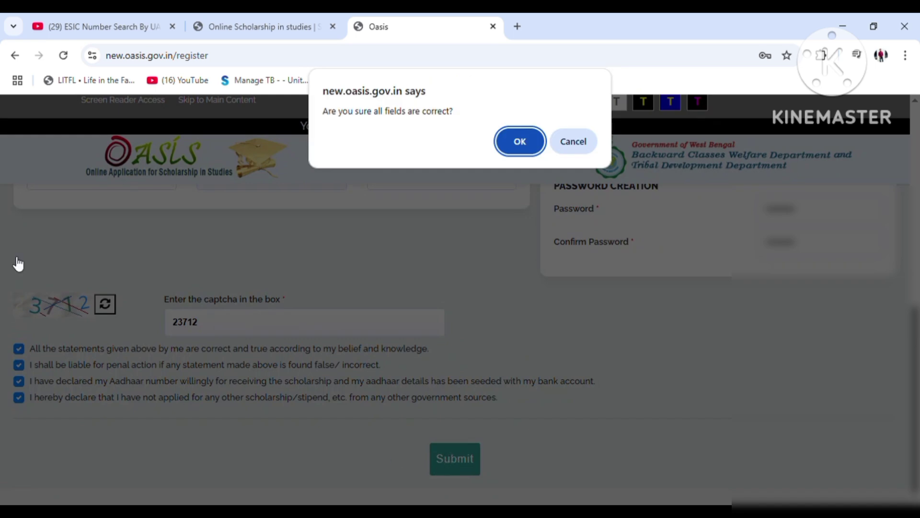
Confirm the registration details and download the acknowledgement slip PDF
{"action": "left_click", "coordinate": [531, 140]}
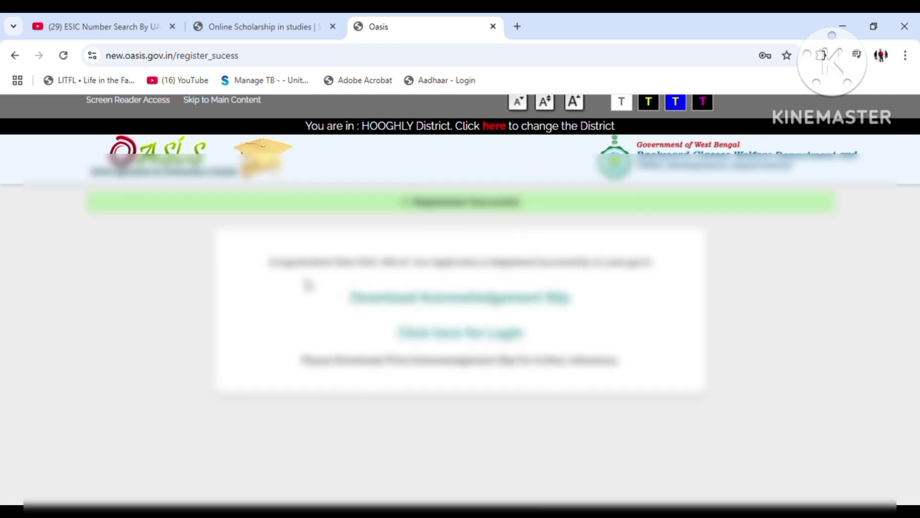
{"action": "left_click", "coordinate": [392, 301]}
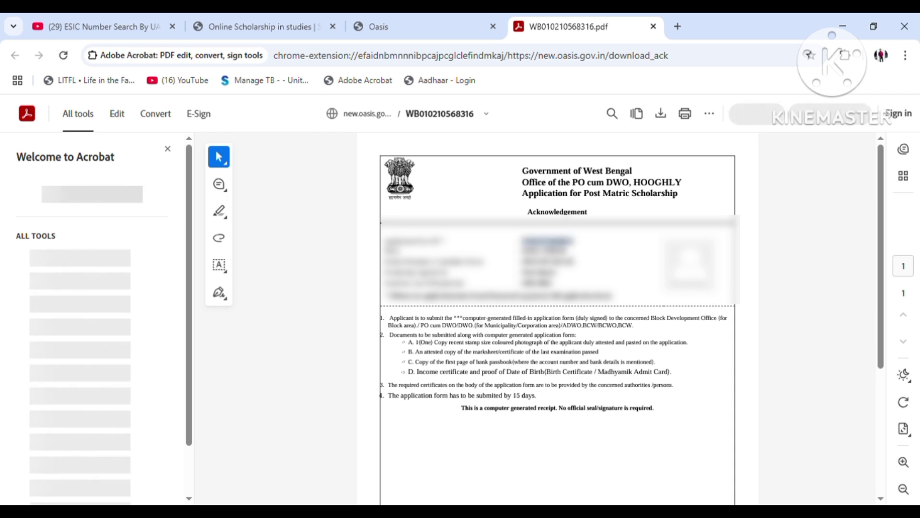
Copy the selected application ID from the acknowledgement slip PDF
{"action": "right_click", "coordinate": [547, 243]}
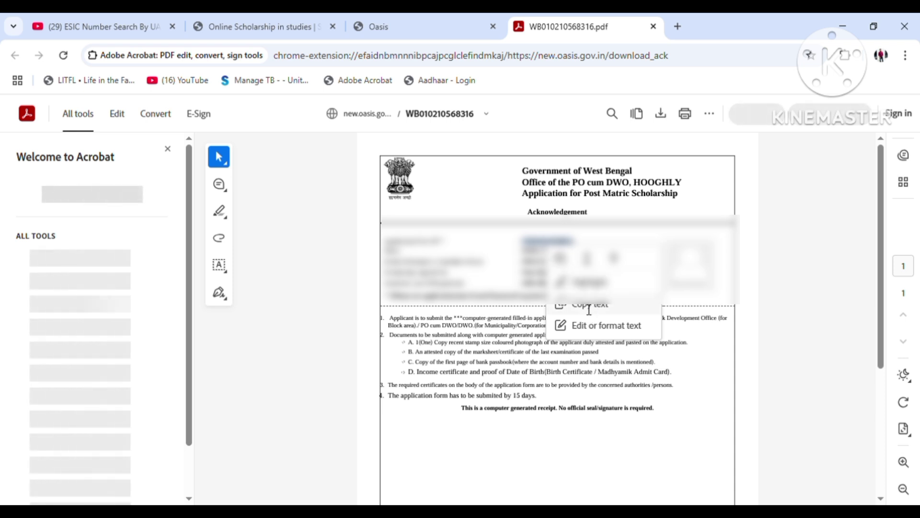
{"action": "left_click", "coordinate": [589, 307]}
Log in as the new student with the pasted application ID, the password and captcha 09403
{"action": "left_click", "coordinate": [420, 26]}
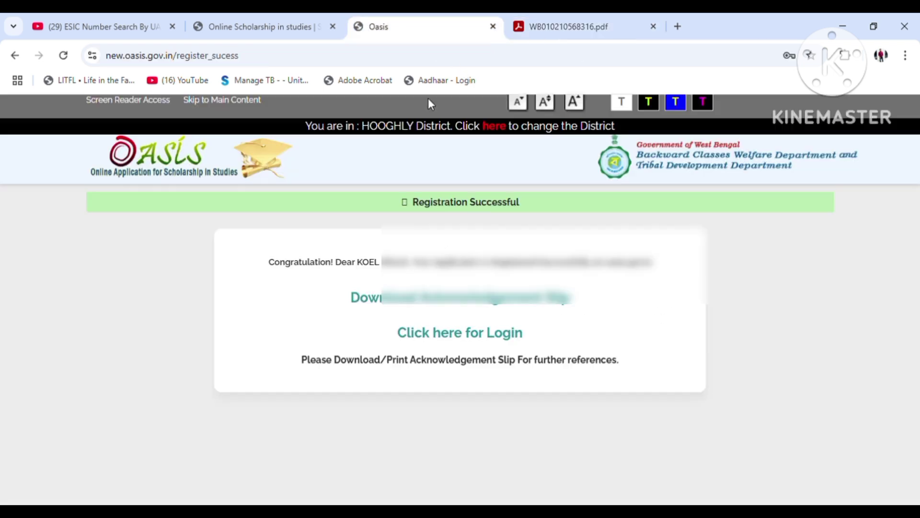
{"action": "left_click", "coordinate": [421, 334]}
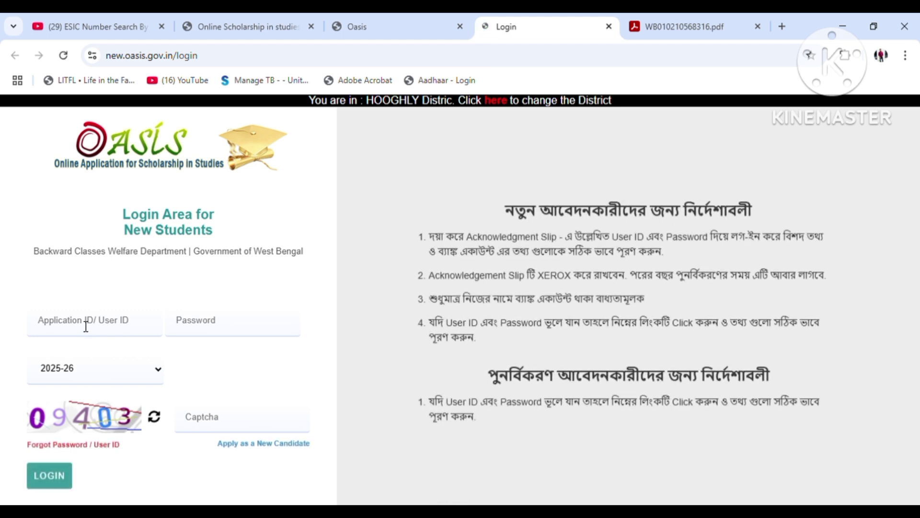
{"action": "left_click", "coordinate": [86, 327]}
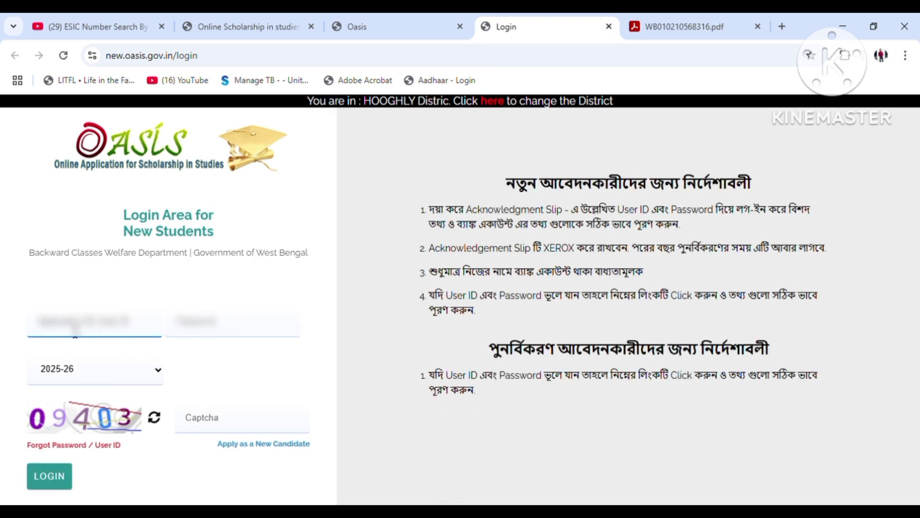
{"action": "key", "text": "ctrl+v"}
{"action": "left_click", "coordinate": [213, 331]}
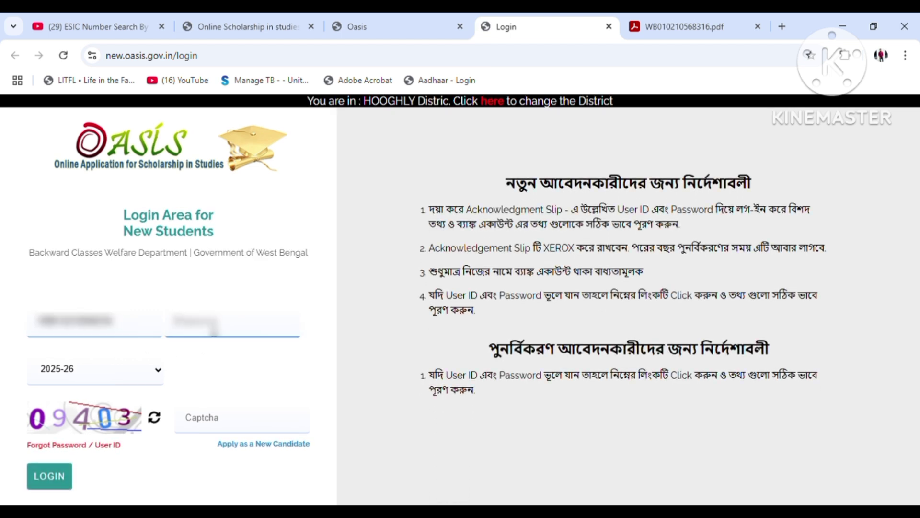
{"action": "type", "text": "•"}
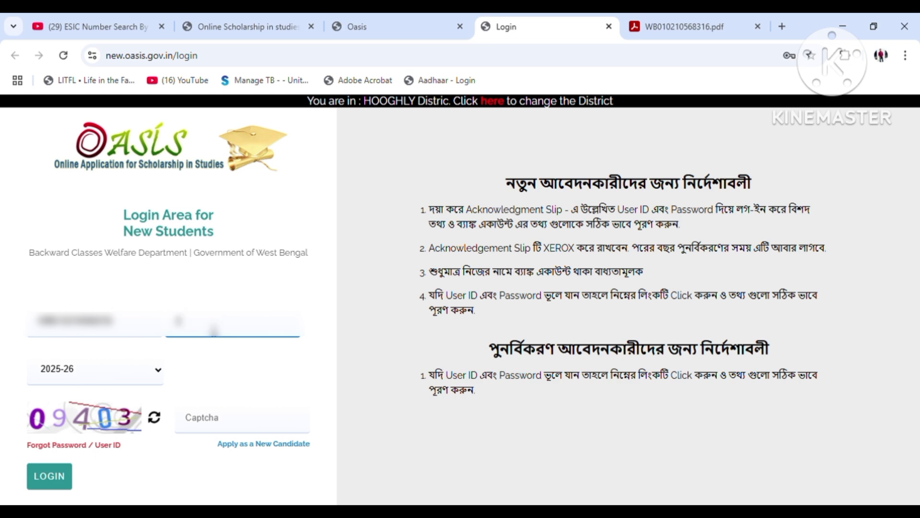
{"action": "type", "text": "••••"}
{"action": "left_click", "coordinate": [216, 426]}
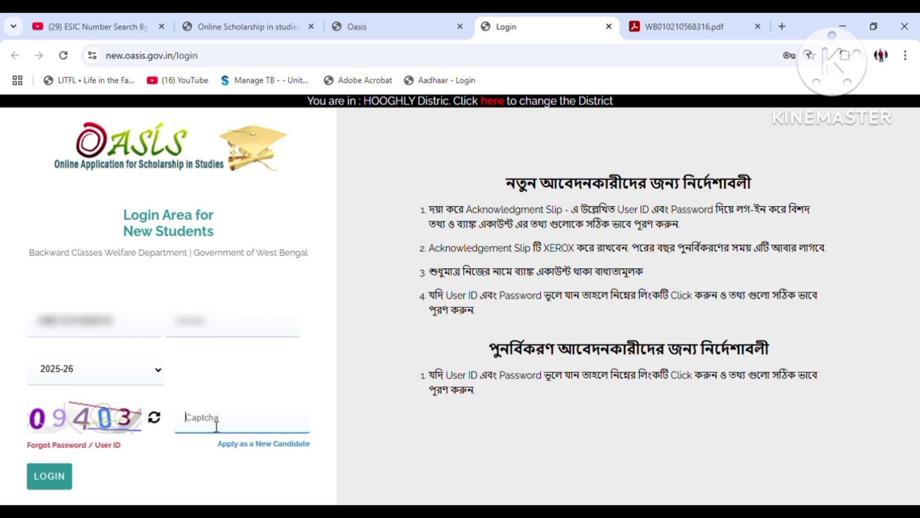
{"action": "type", "text": "09403"}
{"action": "left_click", "coordinate": [55, 477]}
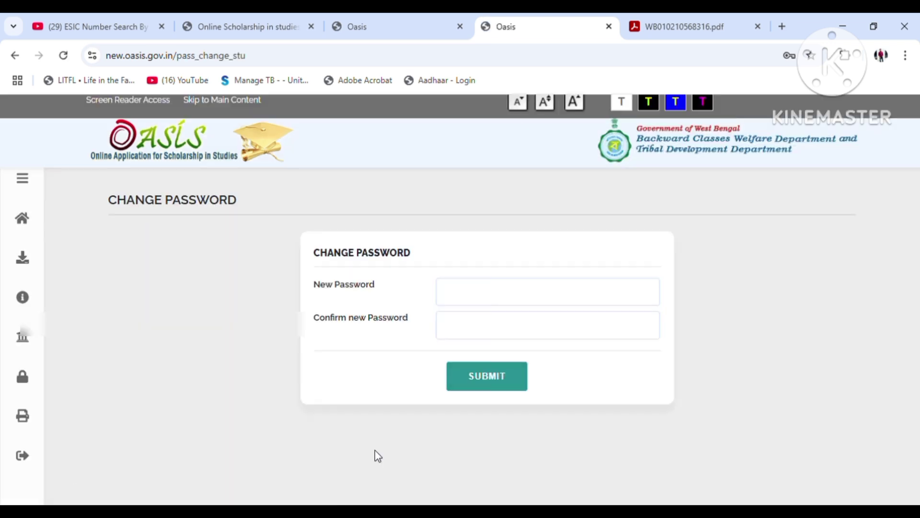
Enter the new password and its confirmation, then submit the change
{"action": "left_click", "coordinate": [483, 293]}
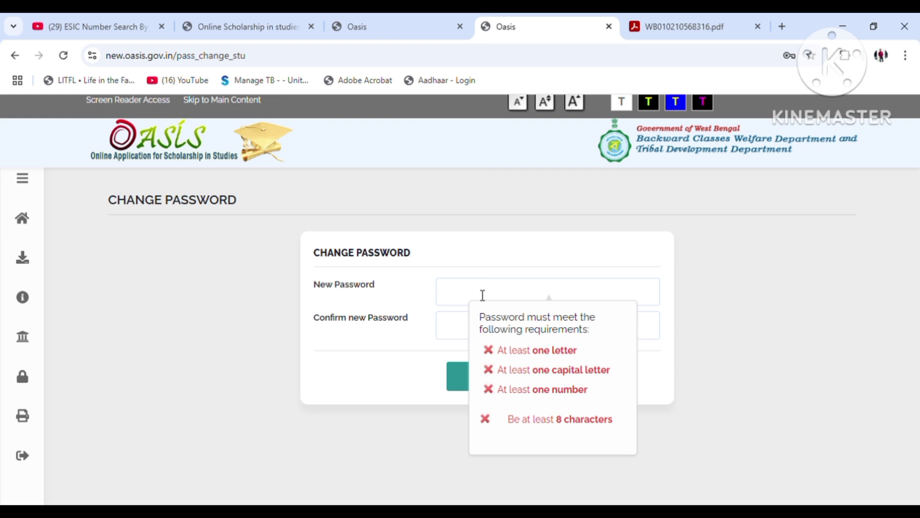
{"action": "type", "text": "A"}
{"action": "type", "text": "abc1234"}
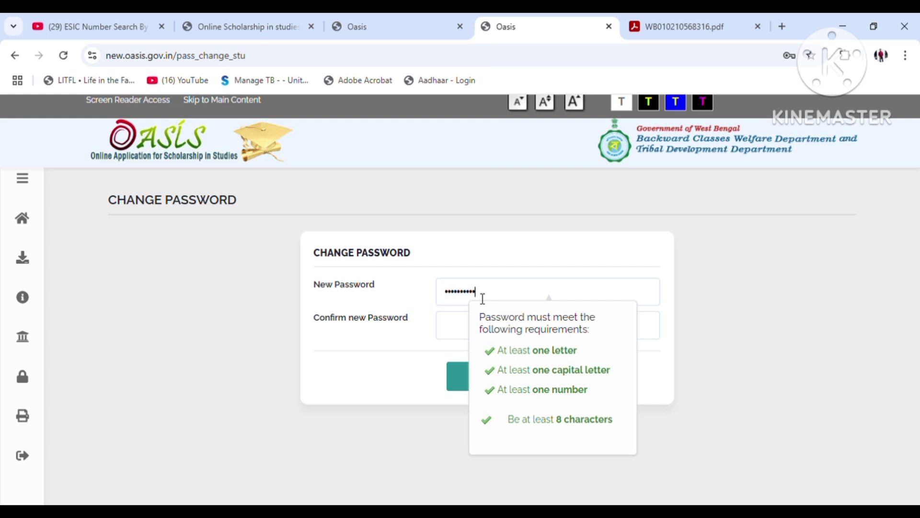
{"action": "type", "text": "5"}
{"action": "left_click", "coordinate": [460, 334]}
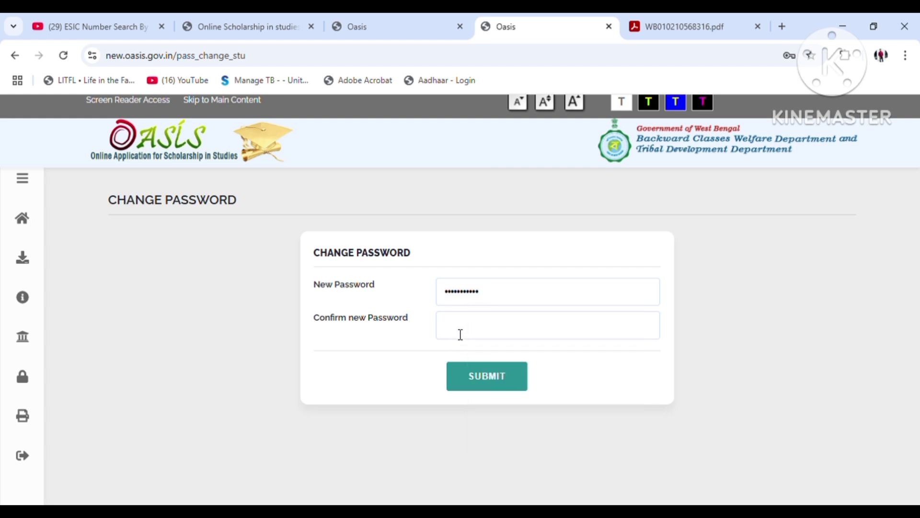
{"action": "type", "text": "b•••••"}
{"action": "left_click", "coordinate": [492, 383]}
Acknowledge the password change, submit HOOGHLY as the institution district, and agree to the terms
{"action": "left_click", "coordinate": [519, 143]}
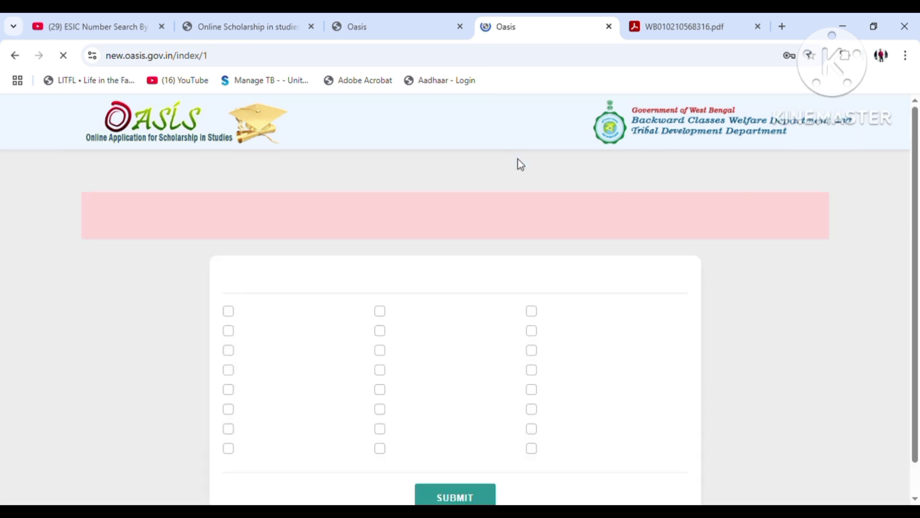
{"action": "left_click", "coordinate": [229, 450]}
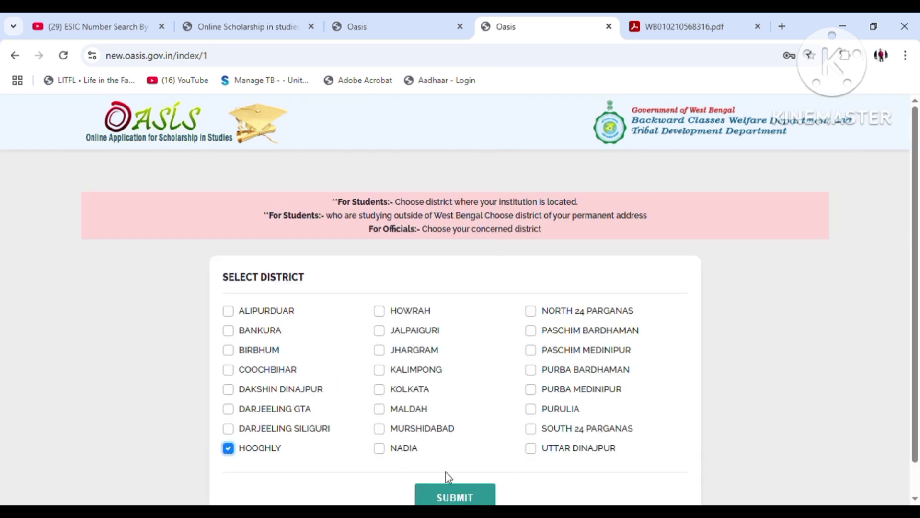
{"action": "left_click", "coordinate": [463, 498]}
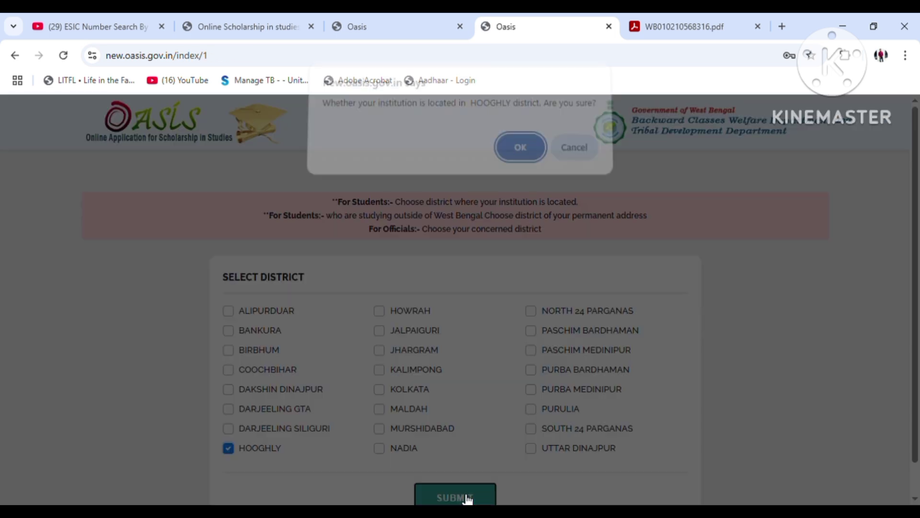
{"action": "left_click", "coordinate": [519, 150]}
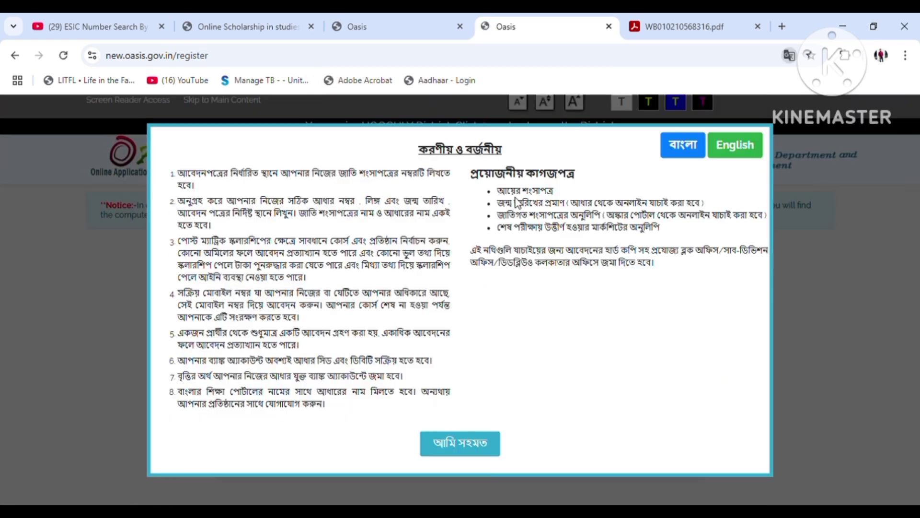
{"action": "left_click", "coordinate": [479, 446]}
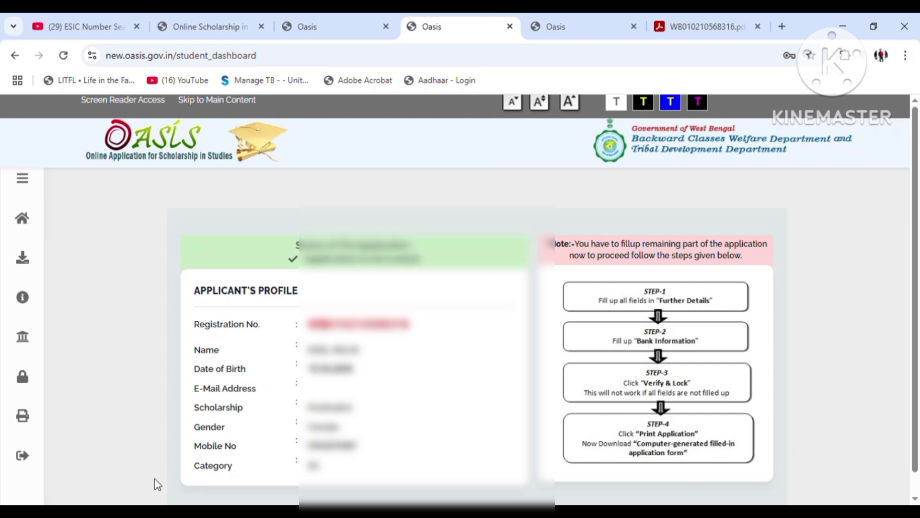
Open the further details form and enter the village and street line of the present address
{"action": "mouse_move", "coordinate": [2, 478]}
{"action": "mouse_move", "coordinate": [24, 191]}
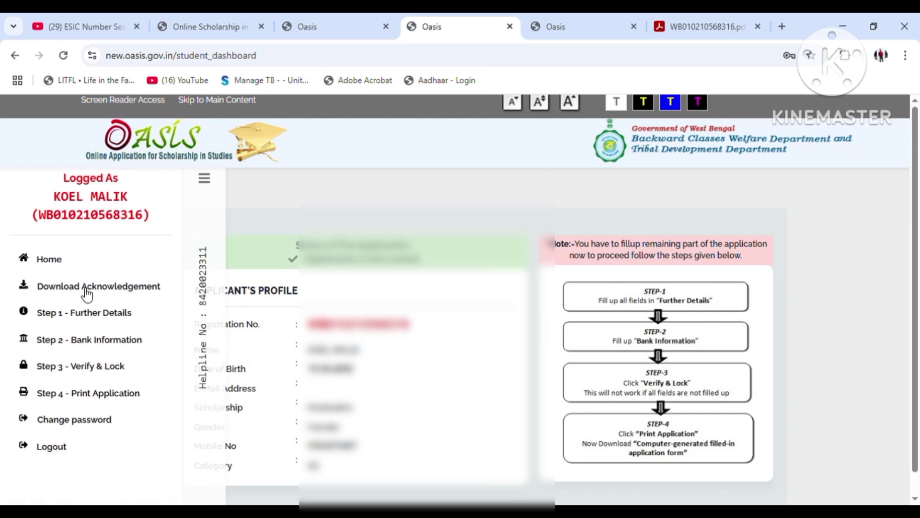
{"action": "left_click", "coordinate": [113, 317]}
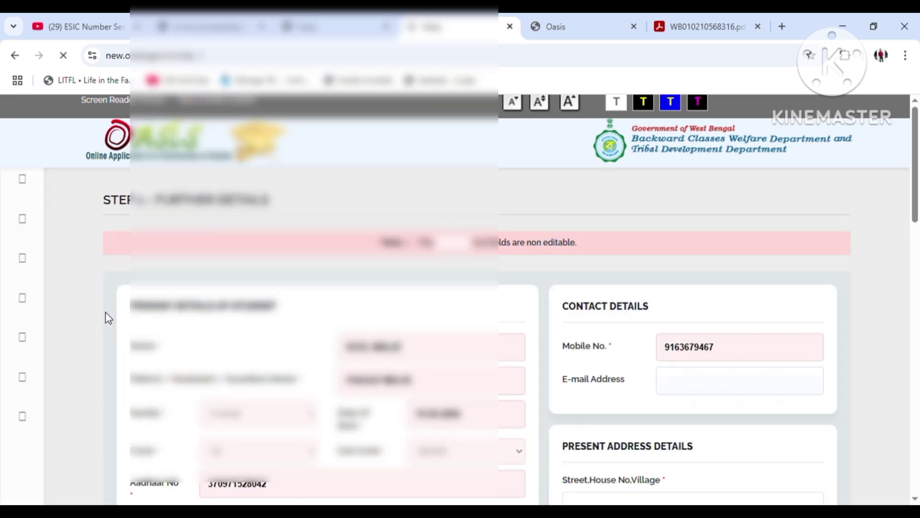
{"action": "scroll", "coordinate": [480, 355], "scroll_direction": "down", "scroll_amount": 3}
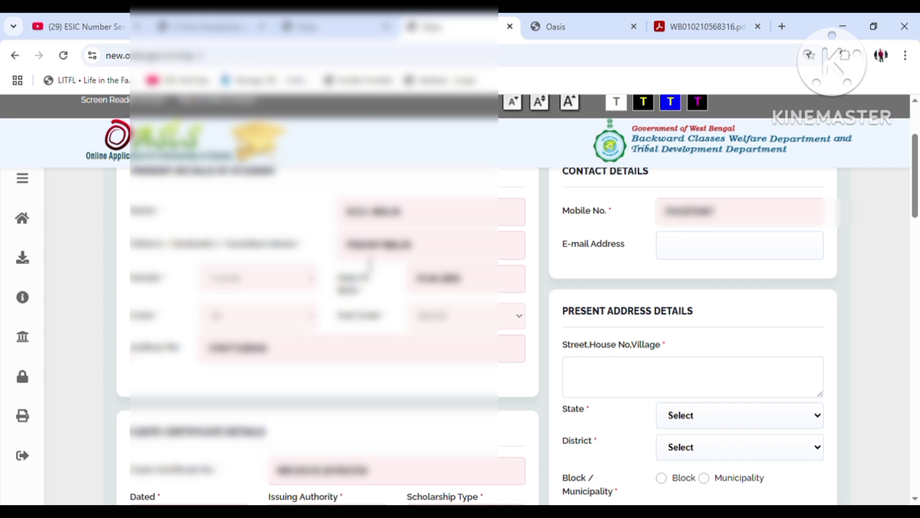
{"action": "scroll", "coordinate": [608, 353], "scroll_direction": "down", "scroll_amount": 4}
{"action": "scroll", "coordinate": [634, 318], "scroll_direction": "up", "scroll_amount": 3}
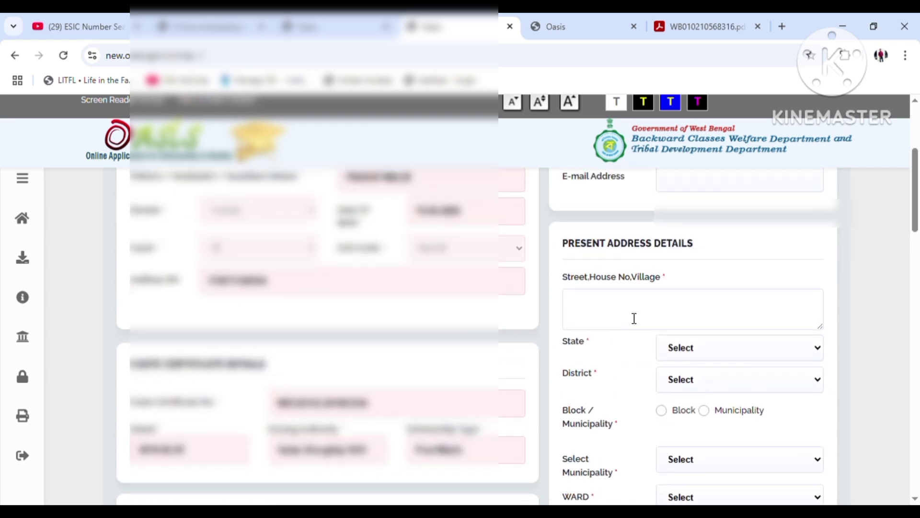
{"action": "left_click", "coordinate": [633, 318]}
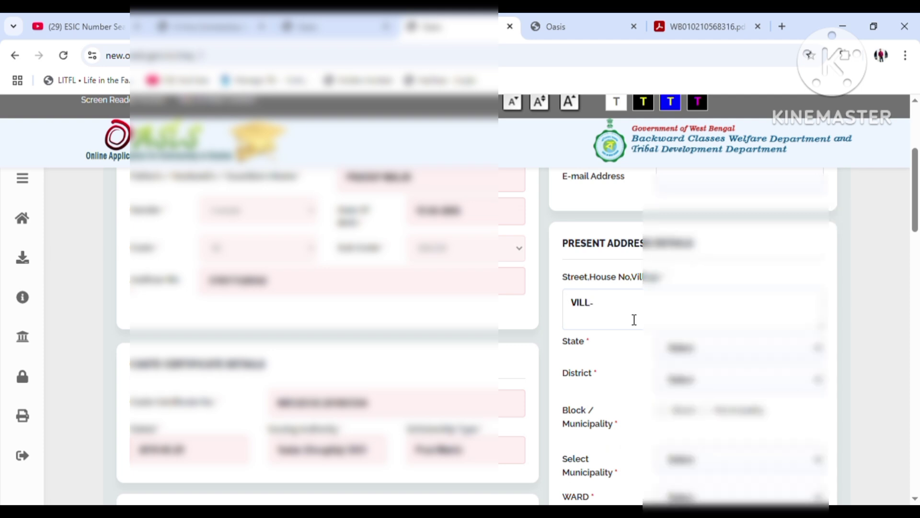
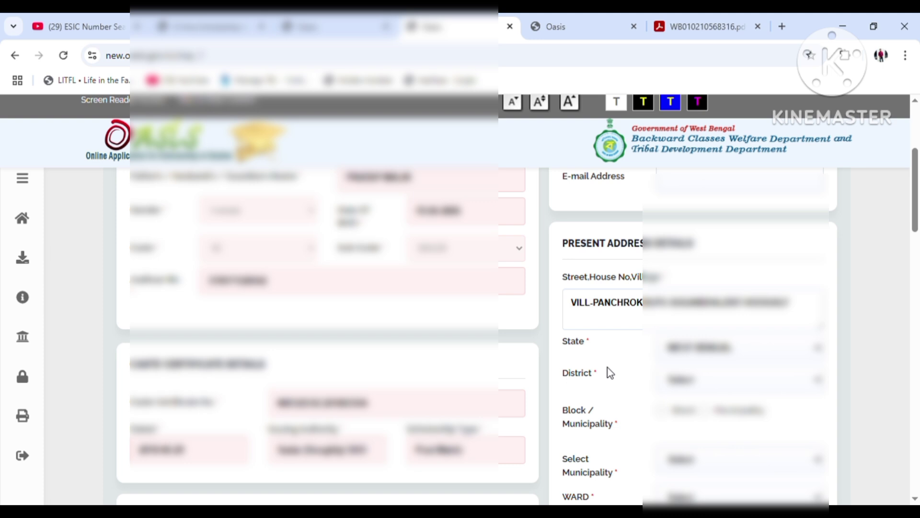
Choose the district, block and gram panchayat for the present address
{"action": "scroll", "coordinate": [709, 371], "scroll_direction": "down", "scroll_amount": 2}
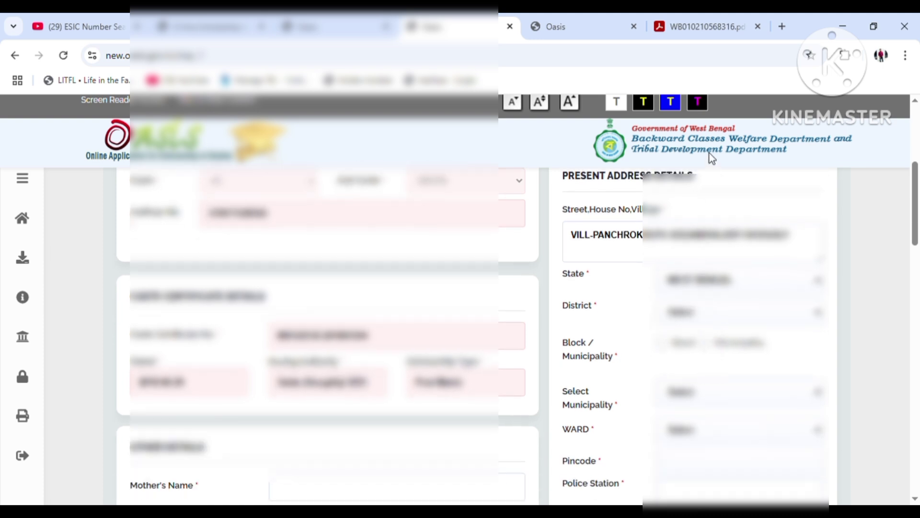
{"action": "left_click", "coordinate": [664, 343]}
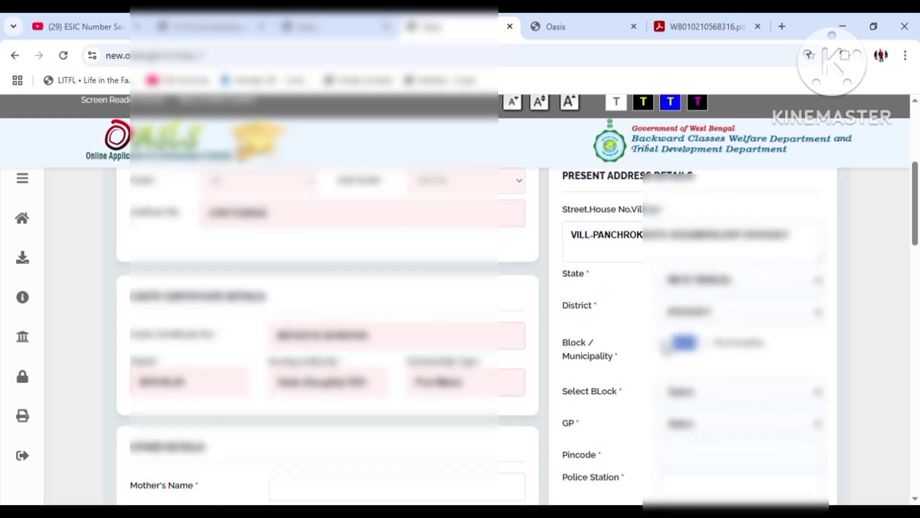
{"action": "scroll", "coordinate": [665, 345], "scroll_direction": "down", "scroll_amount": 2}
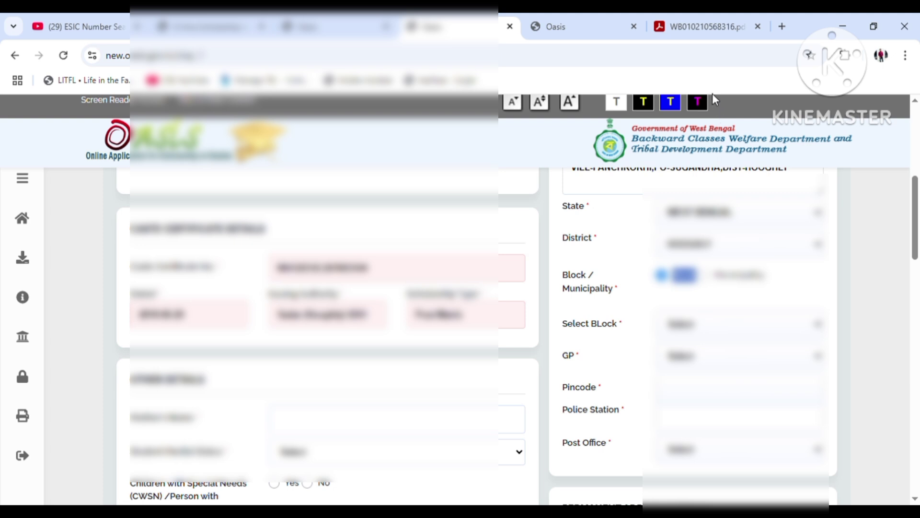
{"action": "left_click", "coordinate": [713, 98]}
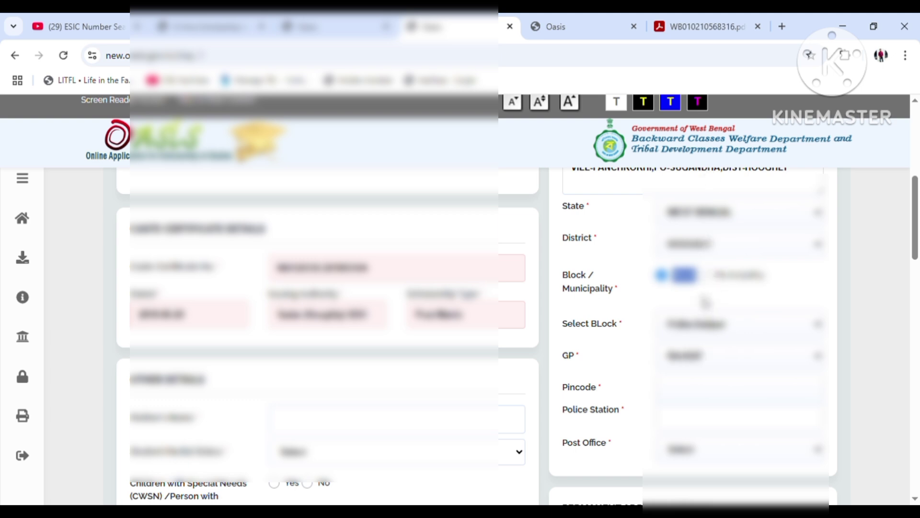
{"action": "left_click", "coordinate": [702, 357]}
{"action": "left_click", "coordinate": [602, 360]}
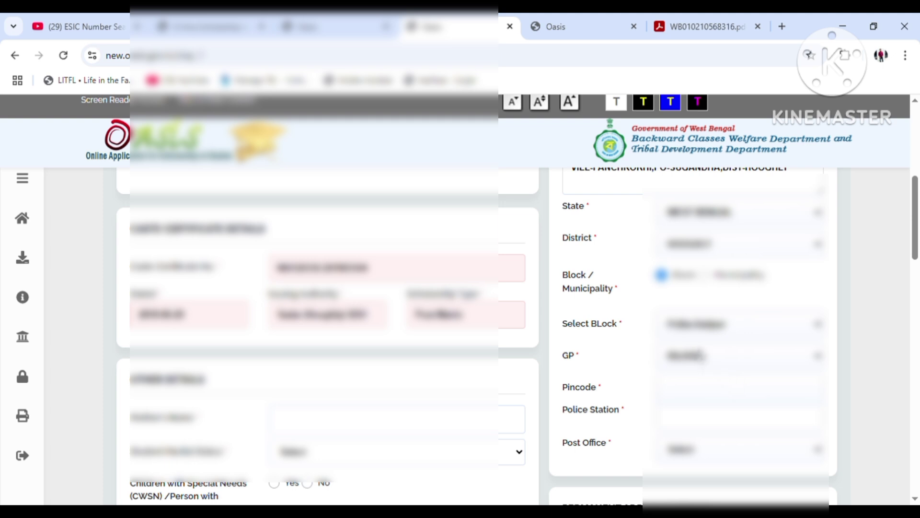
{"action": "left_click", "coordinate": [709, 332]}
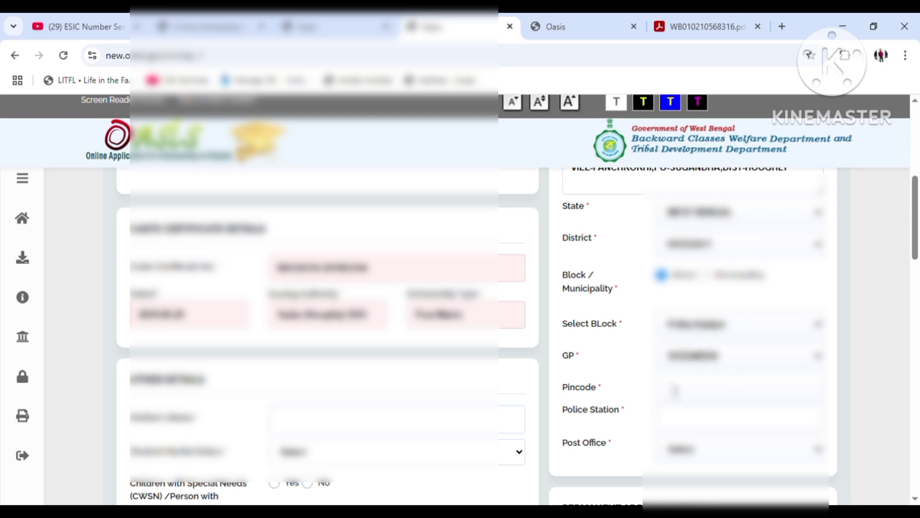
Fill in the present address pincode and police station, and pick its post office
{"action": "left_click", "coordinate": [683, 389]}
{"action": "type", "text": "712102"}
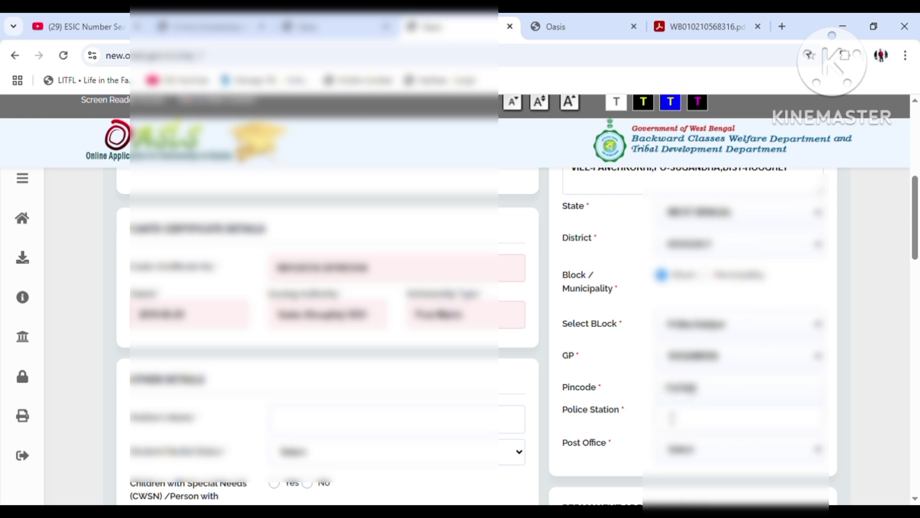
{"action": "left_click", "coordinate": [682, 425]}
{"action": "type", "text": "POLB"}
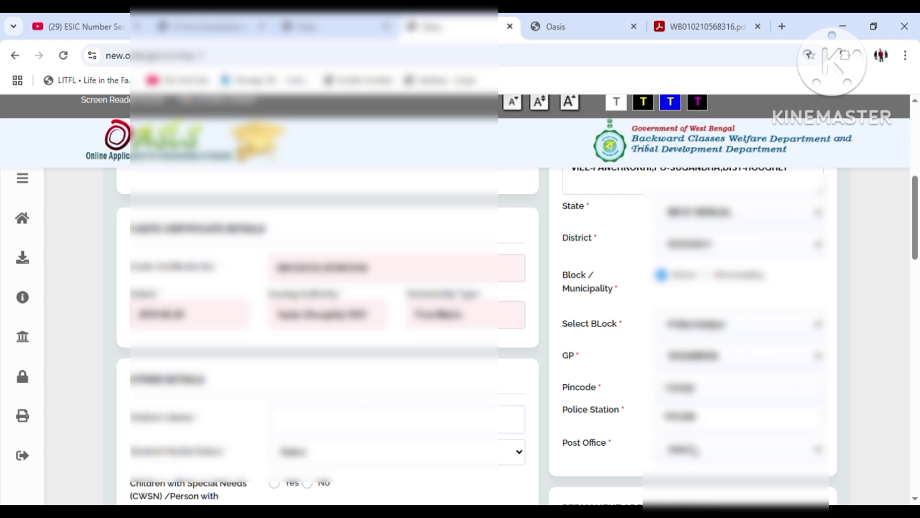
{"action": "left_click", "coordinate": [699, 452]}
{"action": "left_click", "coordinate": [718, 435]}
{"action": "scroll", "coordinate": [717, 437], "scroll_direction": "down", "scroll_amount": 4}
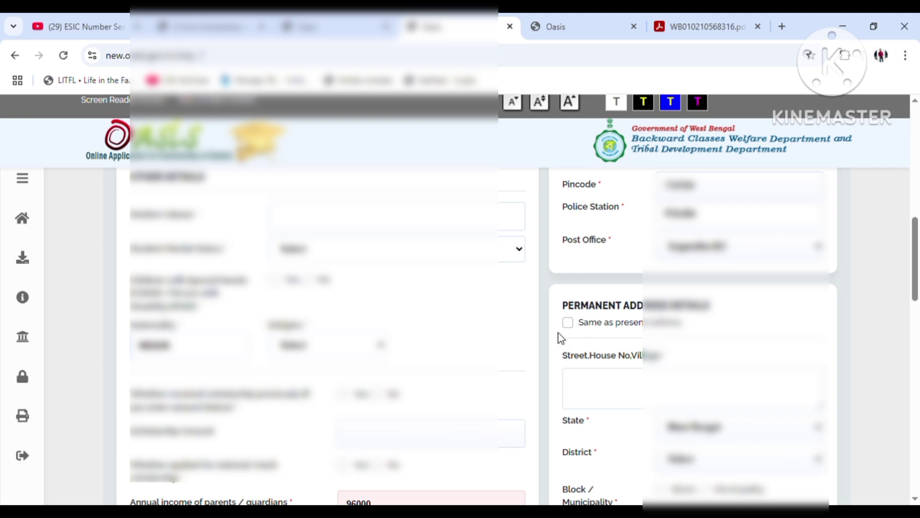
Mark the permanent address same as present and enter the mother's name
{"action": "left_click", "coordinate": [568, 322]}
{"action": "scroll", "coordinate": [606, 399], "scroll_direction": "up", "scroll_amount": 3}
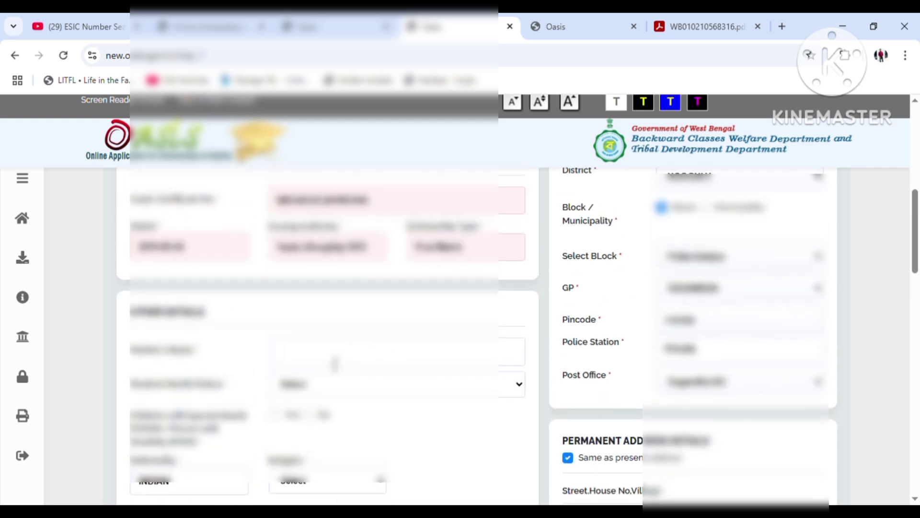
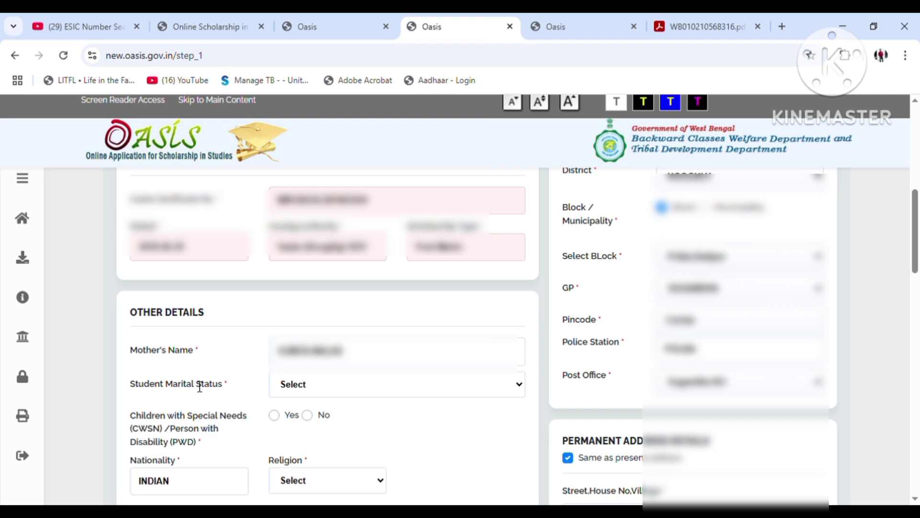
Set marital status to Un-Married and religion to Hindu
{"action": "left_click", "coordinate": [332, 378]}
{"action": "left_click", "coordinate": [331, 429]}
{"action": "scroll", "coordinate": [329, 434], "scroll_direction": "down", "scroll_amount": 2}
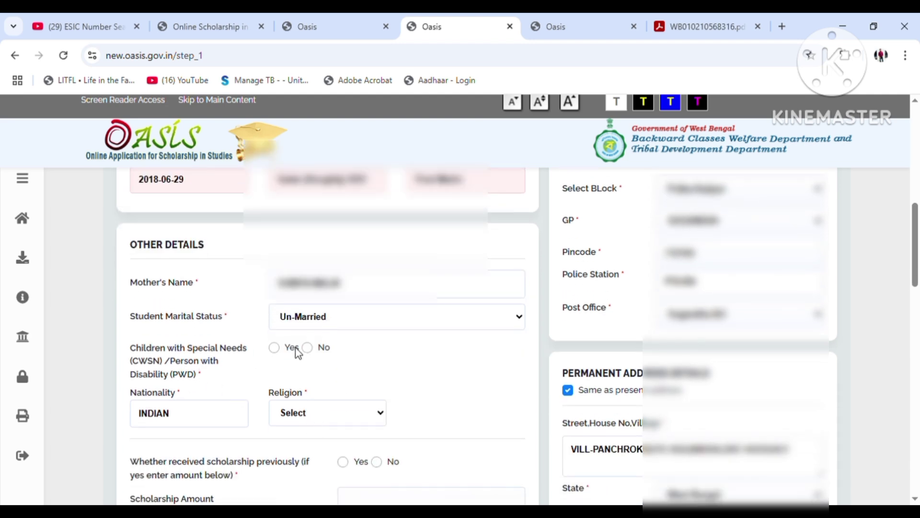
{"action": "scroll", "coordinate": [254, 362], "scroll_direction": "down", "scroll_amount": 1}
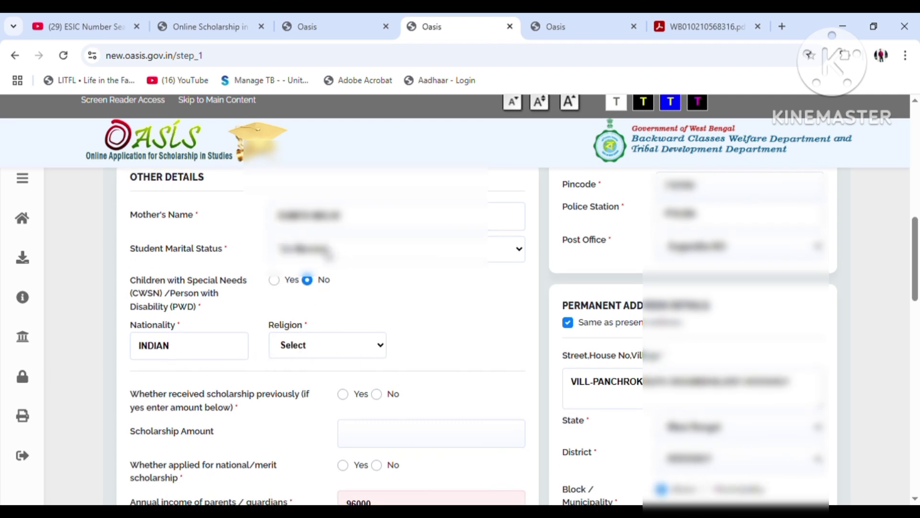
{"action": "key", "text": "h"}
Answer No to both the previous scholarship and national/merit scholarship questions
{"action": "scroll", "coordinate": [309, 291], "scroll_direction": "down", "scroll_amount": 1}
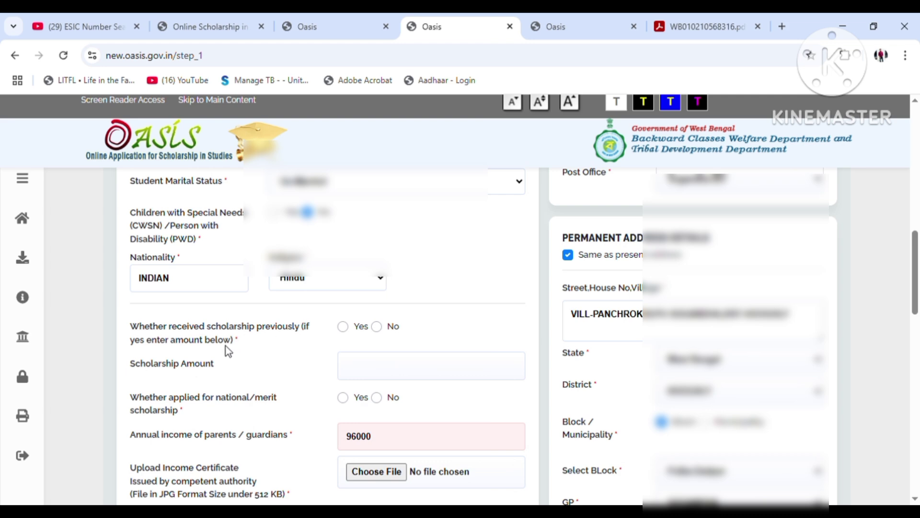
{"action": "left_click", "coordinate": [377, 327]}
{"action": "left_click", "coordinate": [377, 397]}
{"action": "scroll", "coordinate": [379, 398], "scroll_direction": "down", "scroll_amount": 1}
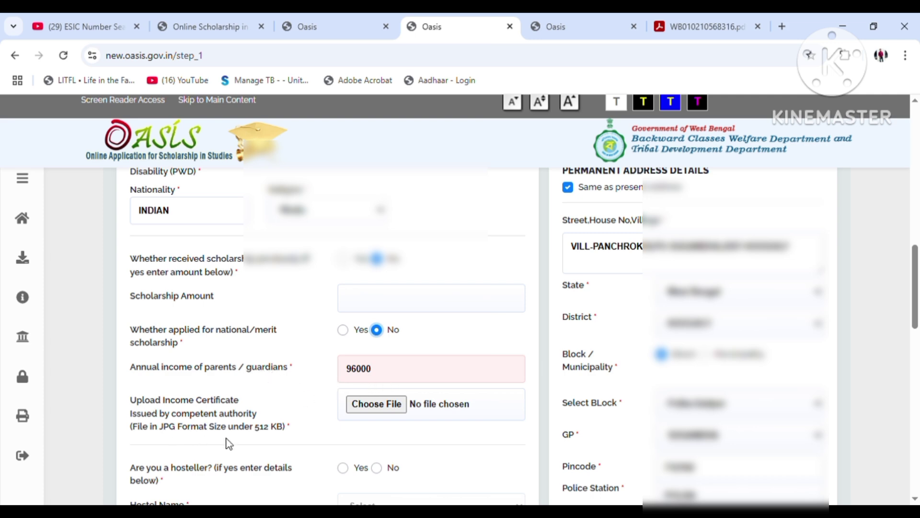
{"action": "mouse_move", "coordinate": [35, 285]}
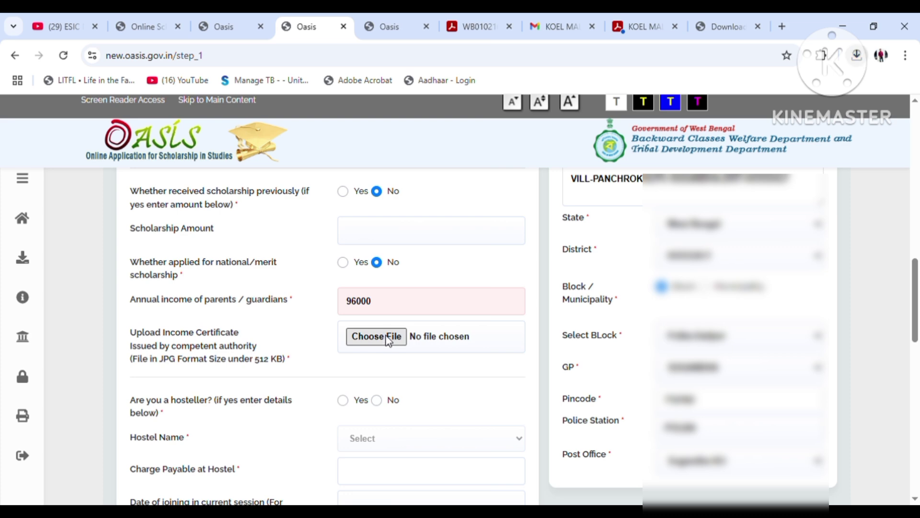
Attach the JPG image as the income certificate upload
{"action": "left_click", "coordinate": [389, 340]}
{"action": "left_click", "coordinate": [347, 312]}
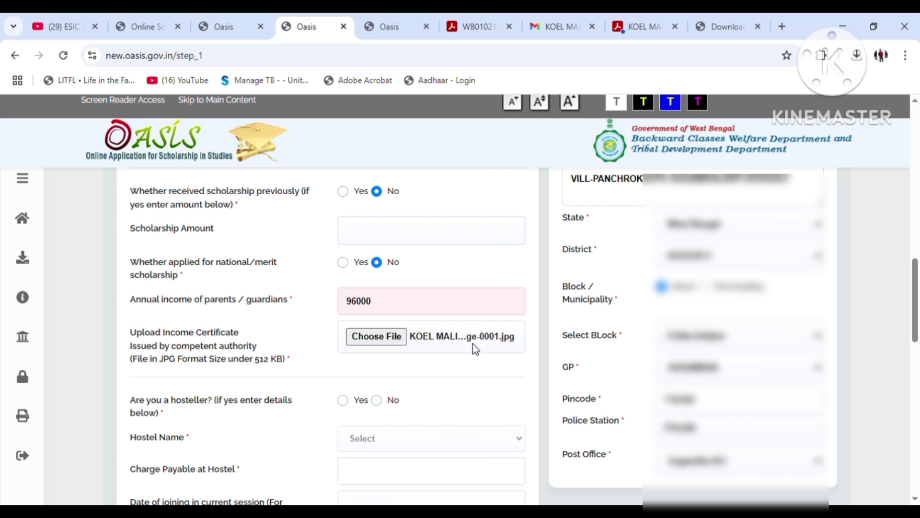
{"action": "scroll", "coordinate": [475, 349], "scroll_direction": "down", "scroll_amount": 3}
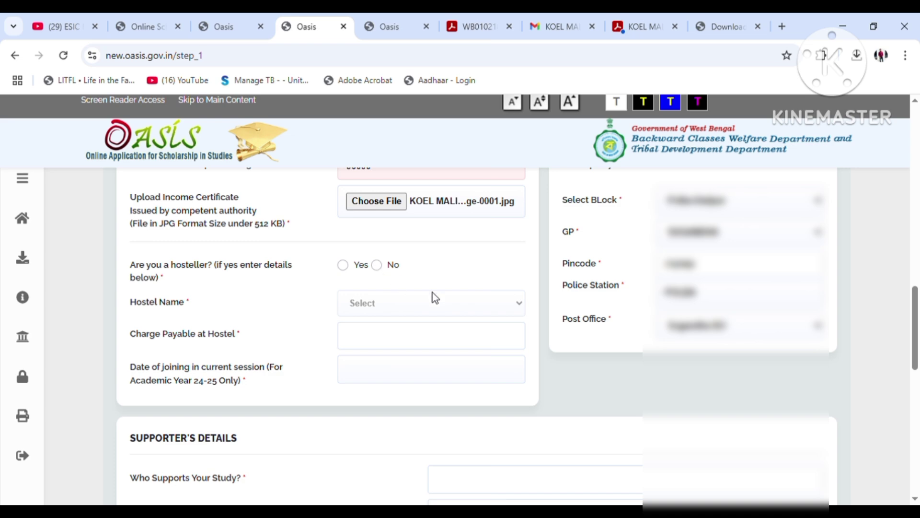
Enter FATHER as the study supporter, with the supporter's name and occupation
{"action": "scroll", "coordinate": [429, 292], "scroll_direction": "down", "scroll_amount": 6}
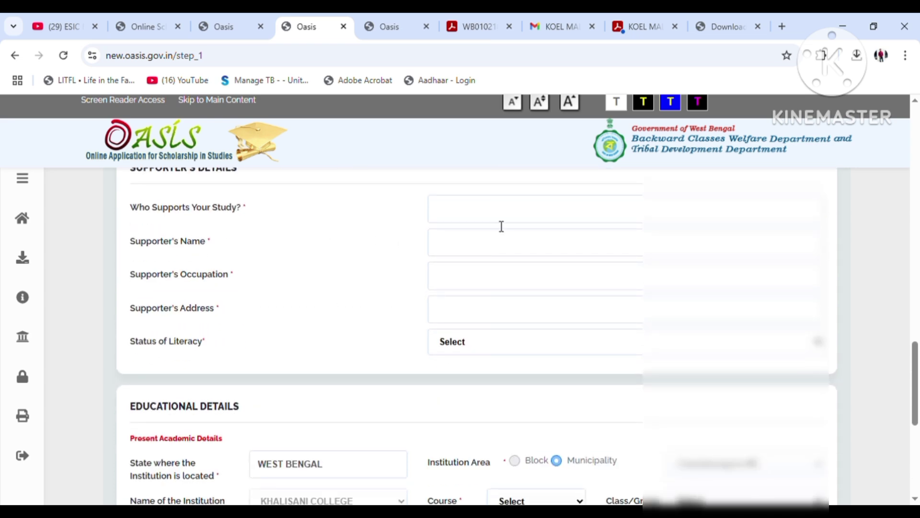
{"action": "left_click", "coordinate": [496, 214]}
{"action": "type", "text": "P"}
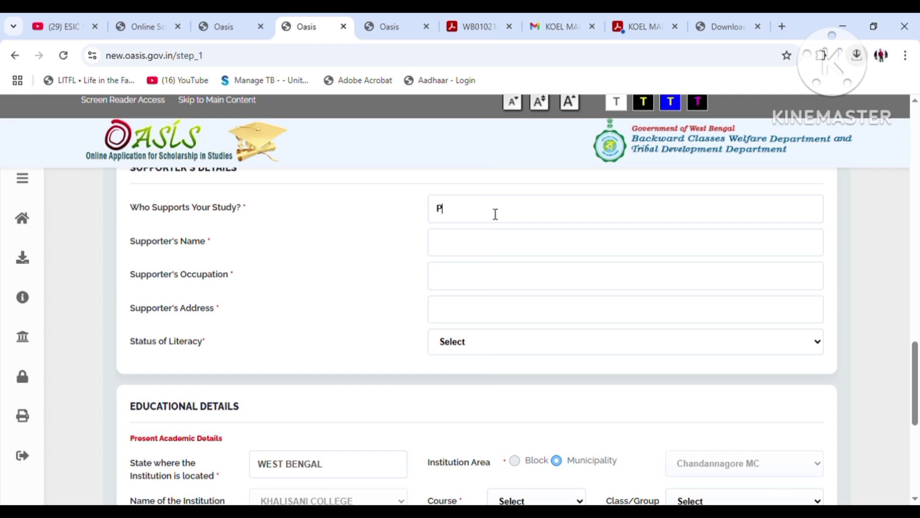
{"action": "key", "text": "BackSpace"}
{"action": "type", "text": "FATHER"}
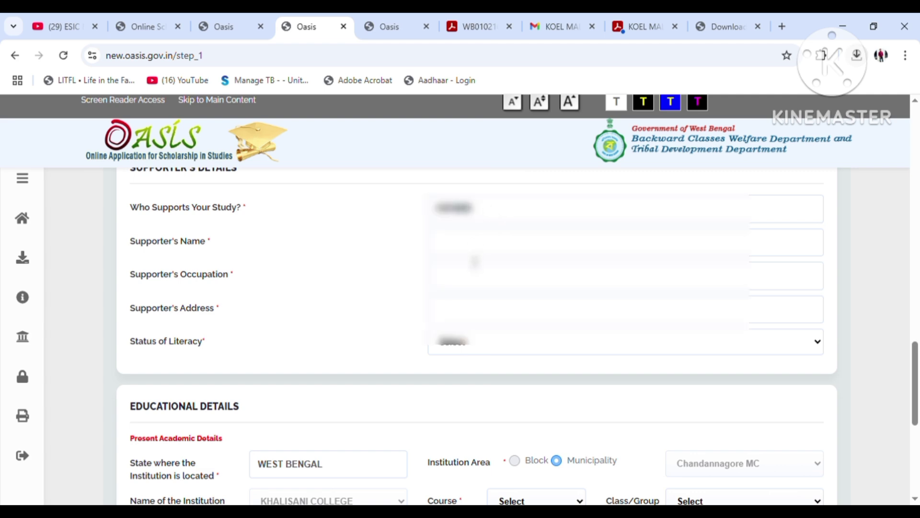
{"action": "left_click", "coordinate": [478, 255]}
{"action": "type", "text": "S????? ???"}
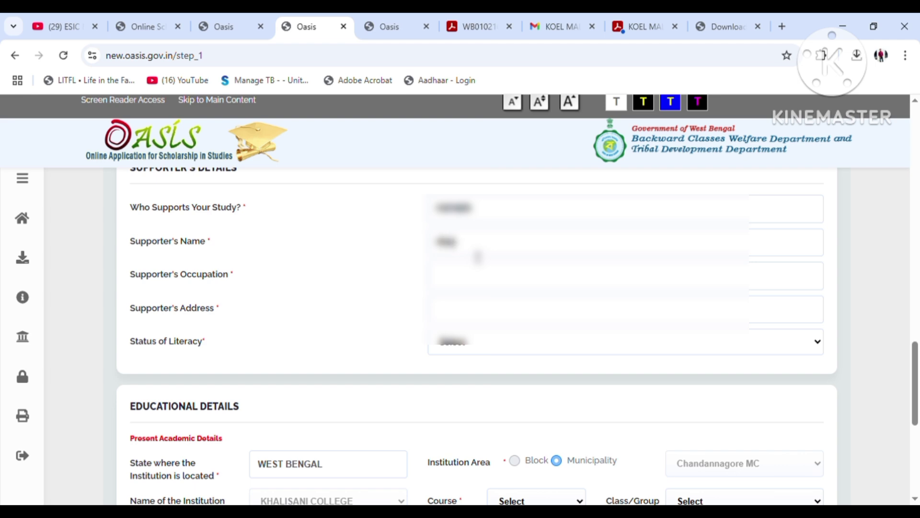
{"action": "type", "text": "LIK"}
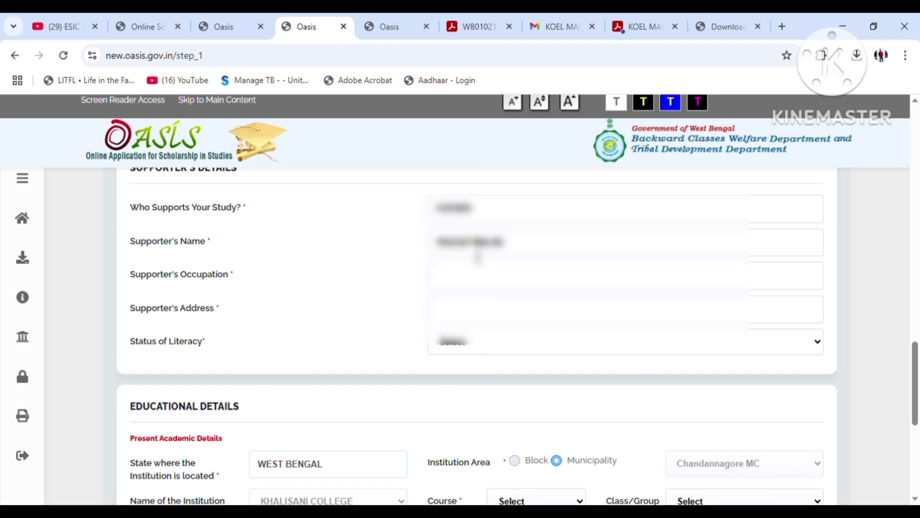
{"action": "left_click", "coordinate": [471, 277]}
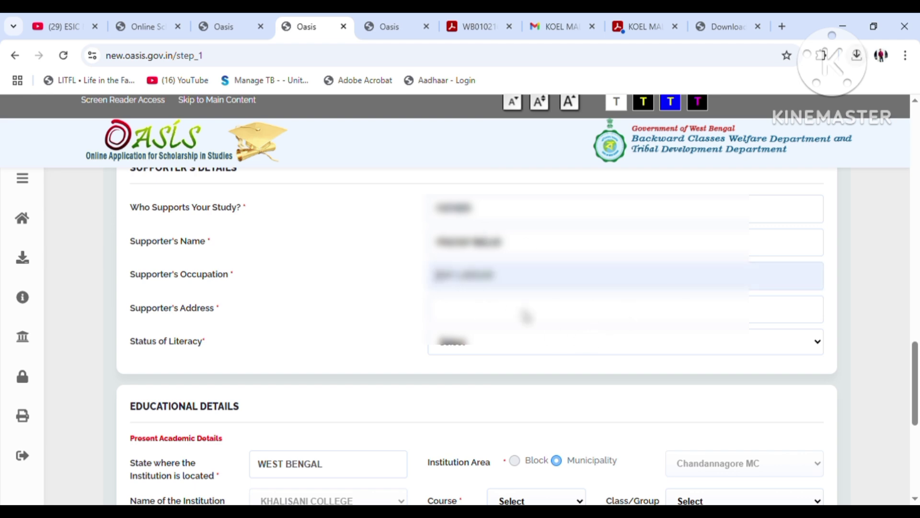
{"action": "left_click", "coordinate": [484, 319]}
Enter the supporter's address and choose their literacy status
{"action": "left_click", "coordinate": [481, 317]}
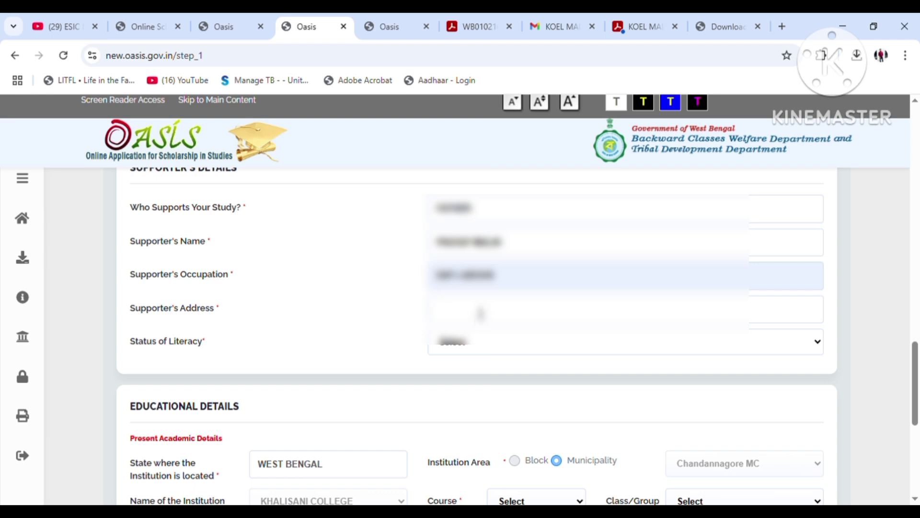
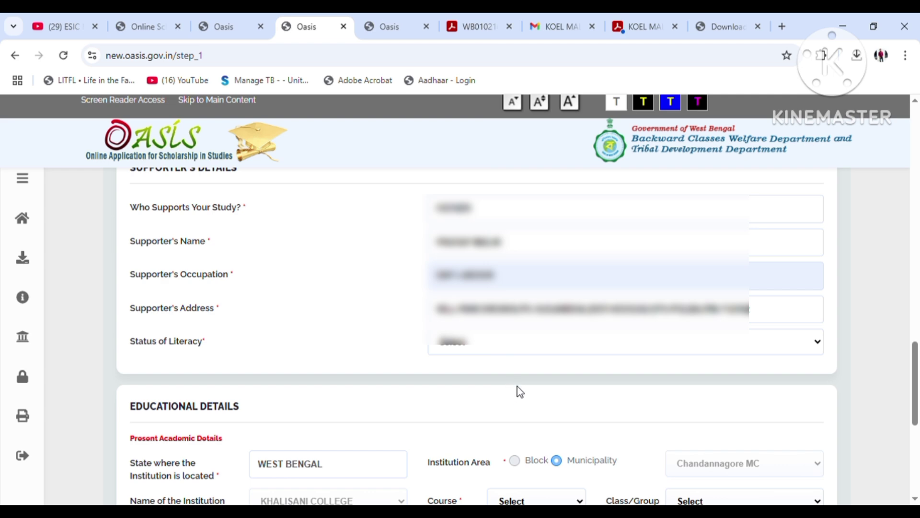
{"action": "left_click", "coordinate": [516, 398]}
{"action": "scroll", "coordinate": [365, 383], "scroll_direction": "down", "scroll_amount": 4}
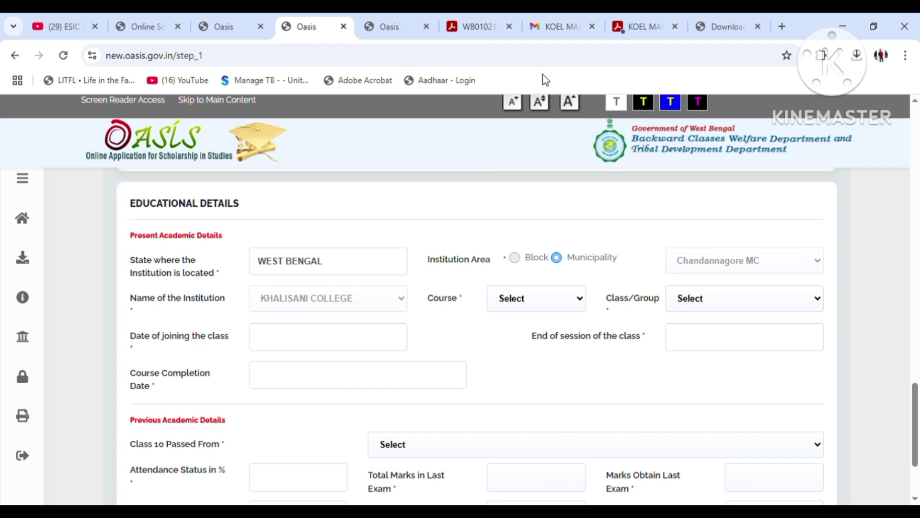
Choose B.Com(General) as the course so Class/Group fills as Group III, leaving joining date blank
{"action": "left_click", "coordinate": [552, 144]}
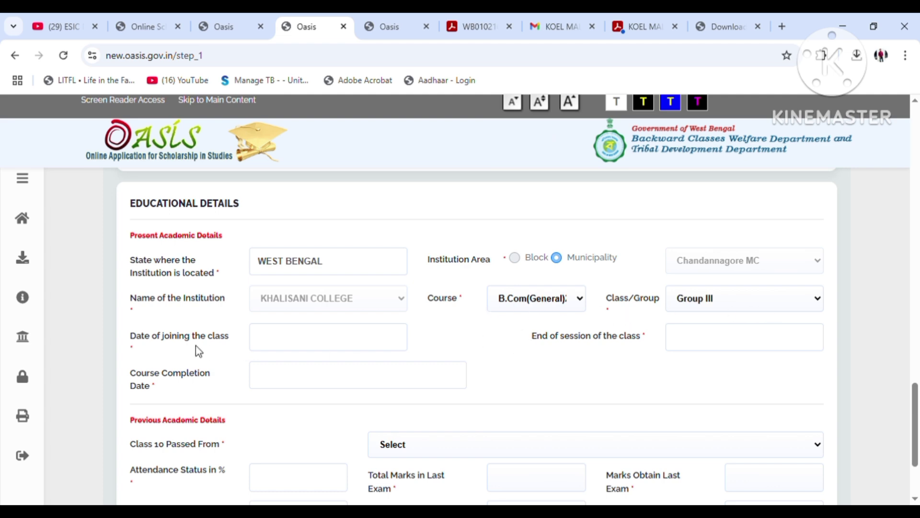
{"action": "left_click", "coordinate": [305, 343]}
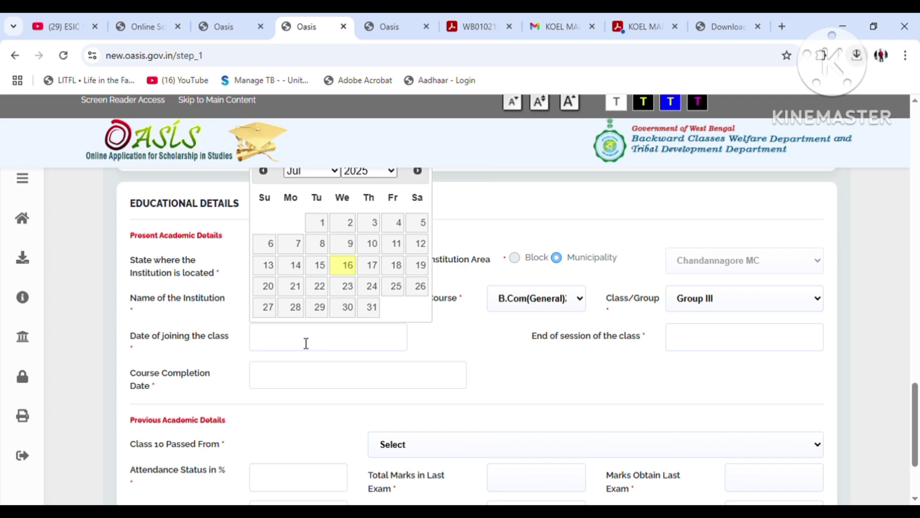
{"action": "left_click", "coordinate": [88, 239]}
{"action": "scroll", "coordinate": [88, 239], "scroll_direction": "down", "scroll_amount": 1}
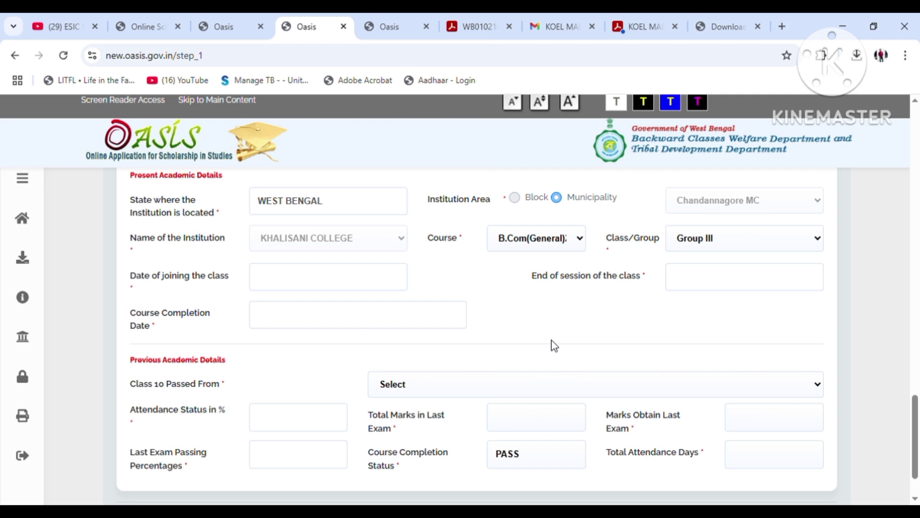
Set the joining date to 5 January 2025 using its date picker
{"action": "left_click", "coordinate": [295, 281]}
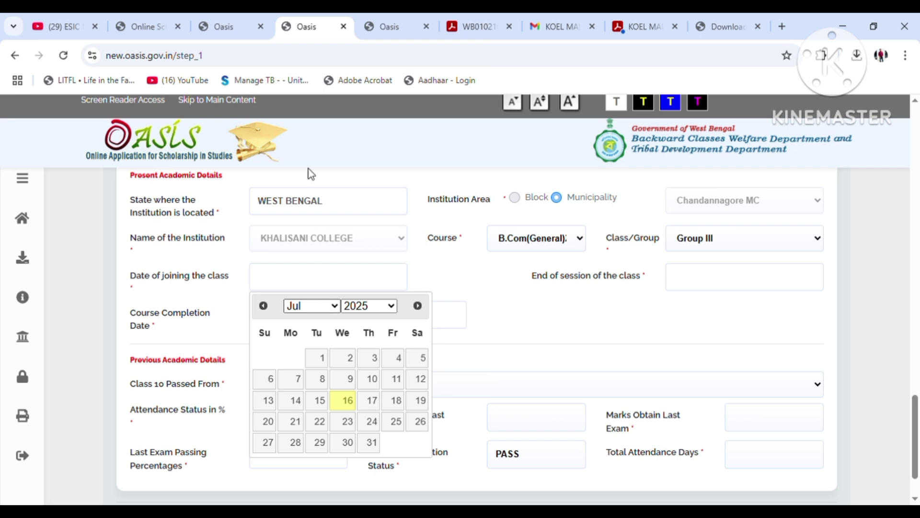
{"action": "left_click", "coordinate": [298, 99]}
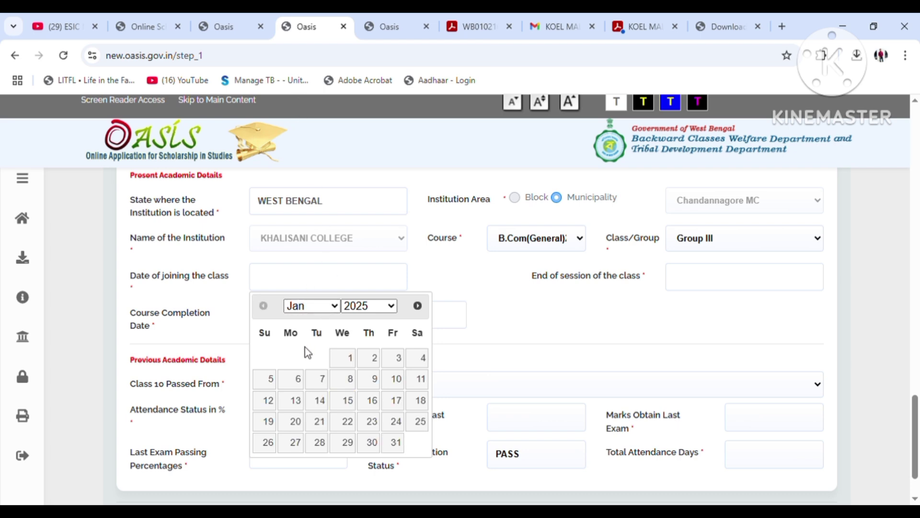
{"action": "left_click", "coordinate": [277, 383]}
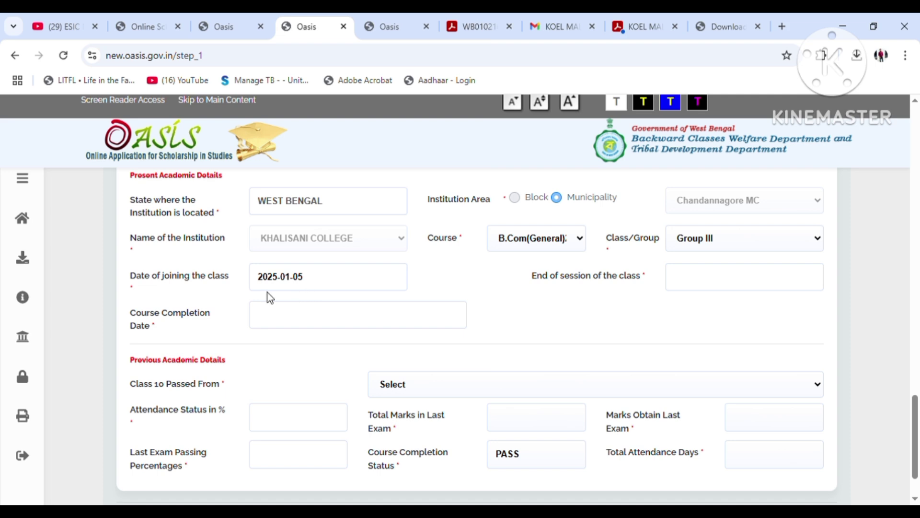
Set the session end date to 6 January 2026, correcting an initial June pick
{"action": "left_click", "coordinate": [726, 285]}
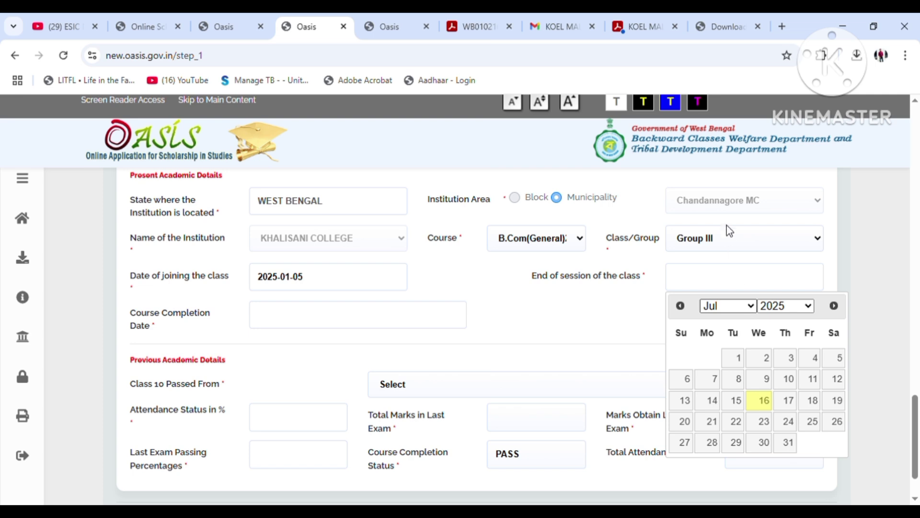
{"action": "left_click", "coordinate": [732, 189]}
{"action": "left_click", "coordinate": [795, 310]}
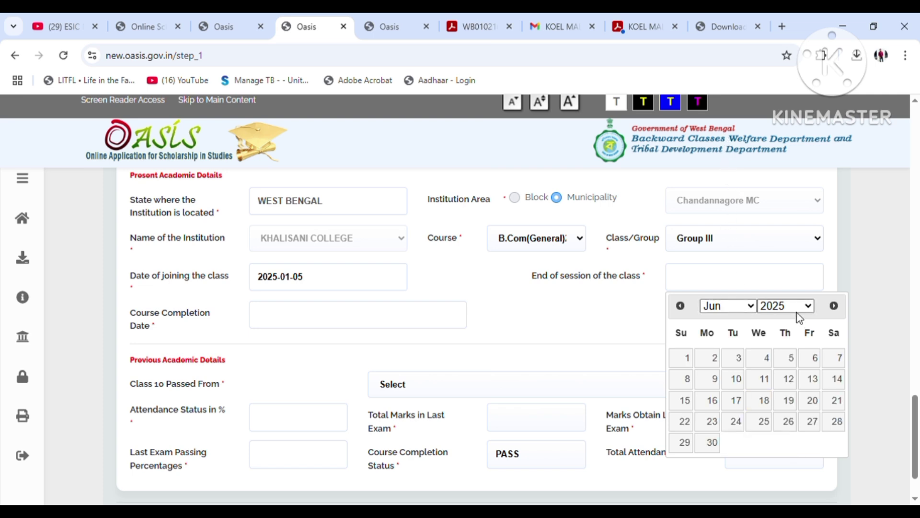
{"action": "left_click", "coordinate": [795, 336]}
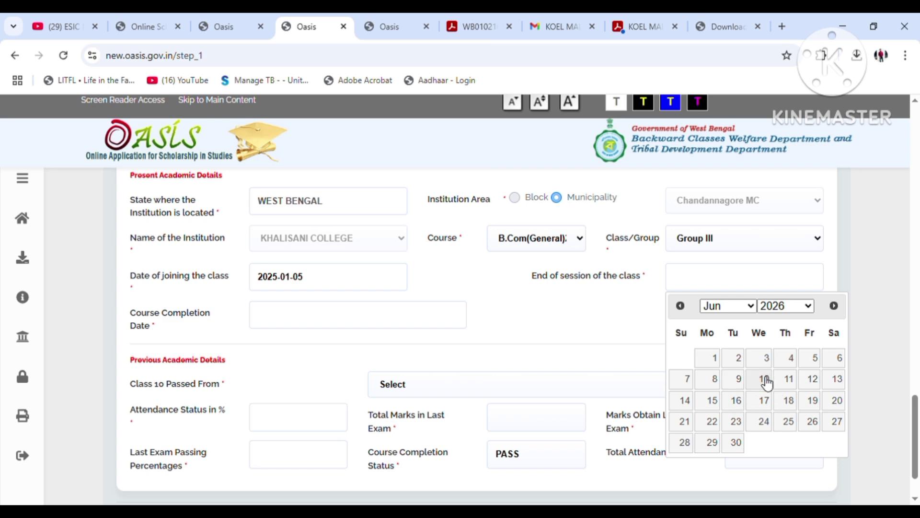
{"action": "left_click", "coordinate": [837, 359]}
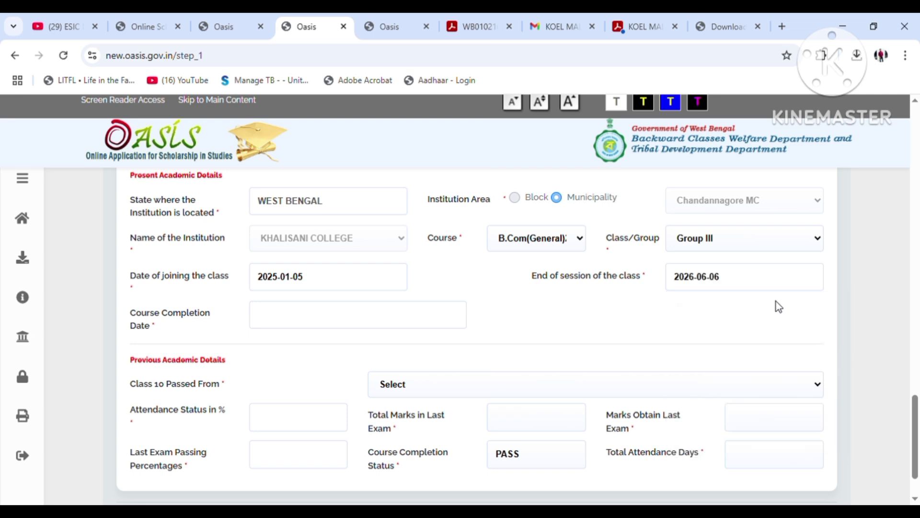
{"action": "left_click", "coordinate": [741, 287]}
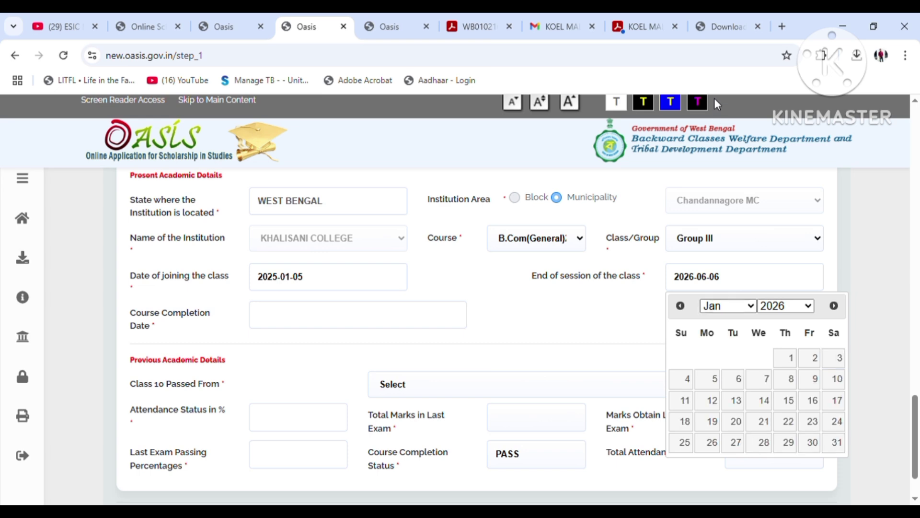
{"action": "left_click", "coordinate": [738, 381]}
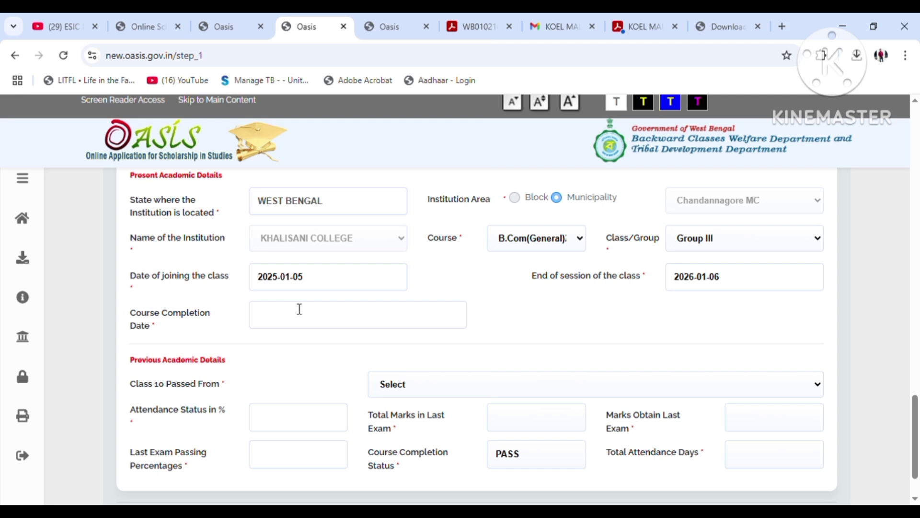
Set the course completion date to 5 January 2027
{"action": "left_click", "coordinate": [301, 314]}
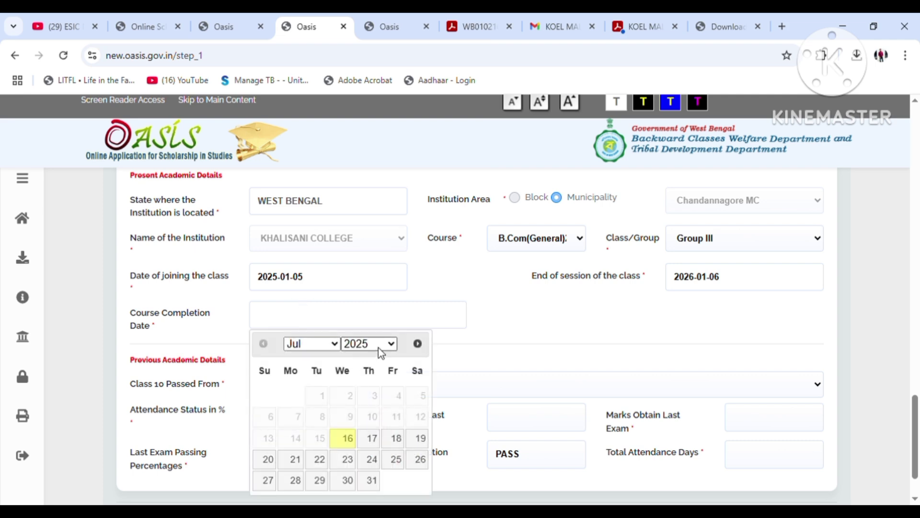
{"action": "key", "text": "ctrl+Page_Down"}
{"action": "key", "text": "ctrl+Page_Down"}
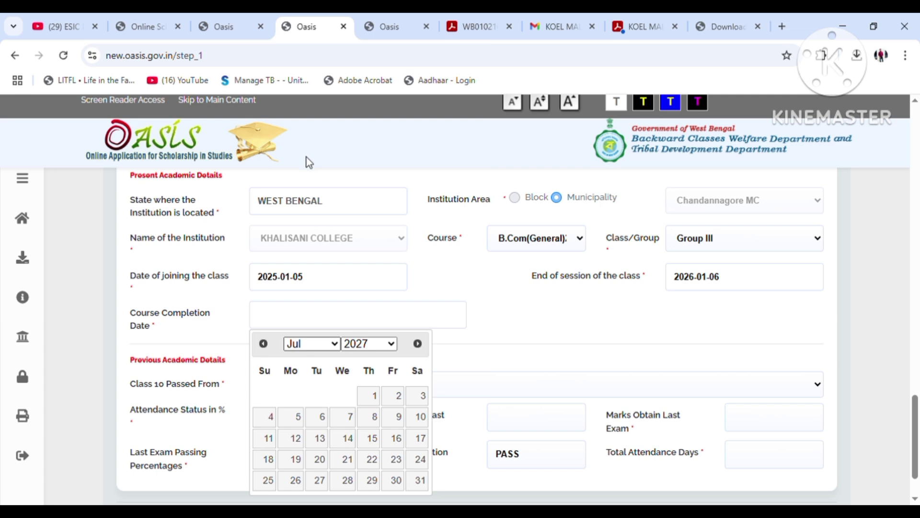
{"action": "left_click", "coordinate": [309, 140]}
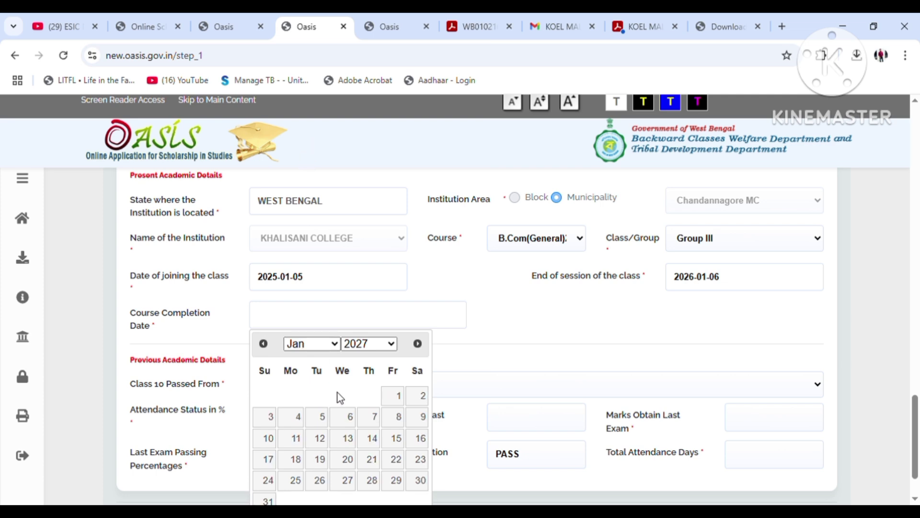
{"action": "left_click", "coordinate": [324, 416]}
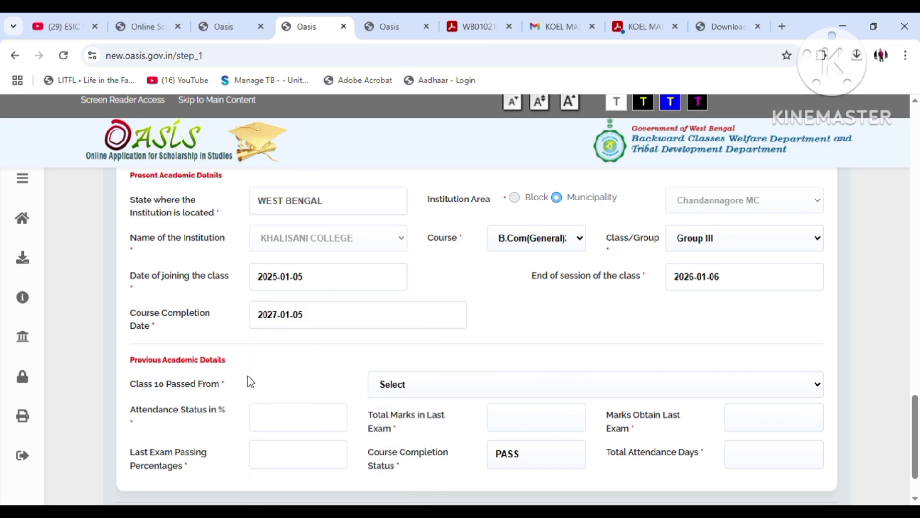
{"action": "scroll", "coordinate": [252, 372], "scroll_direction": "down", "scroll_amount": 2}
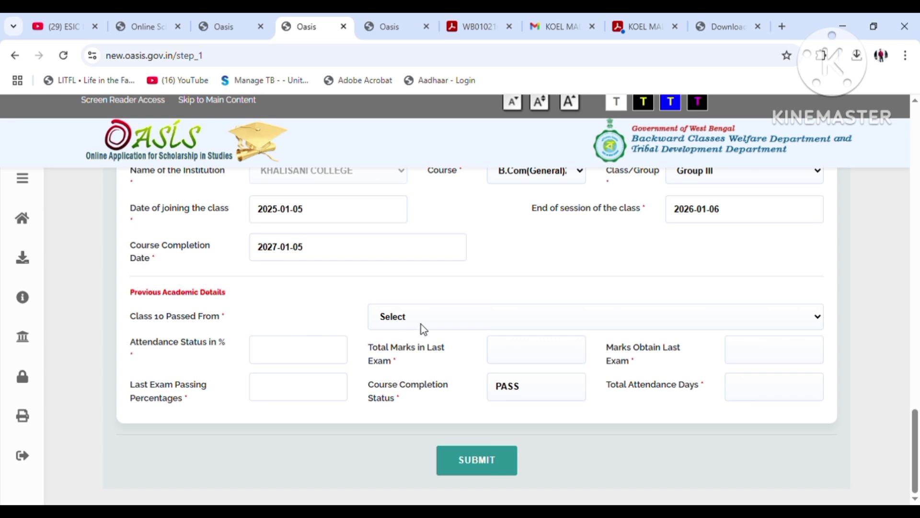
Set Class 10 passed from Govt Institute and attendance percentage to 75
{"action": "left_click", "coordinate": [423, 350]}
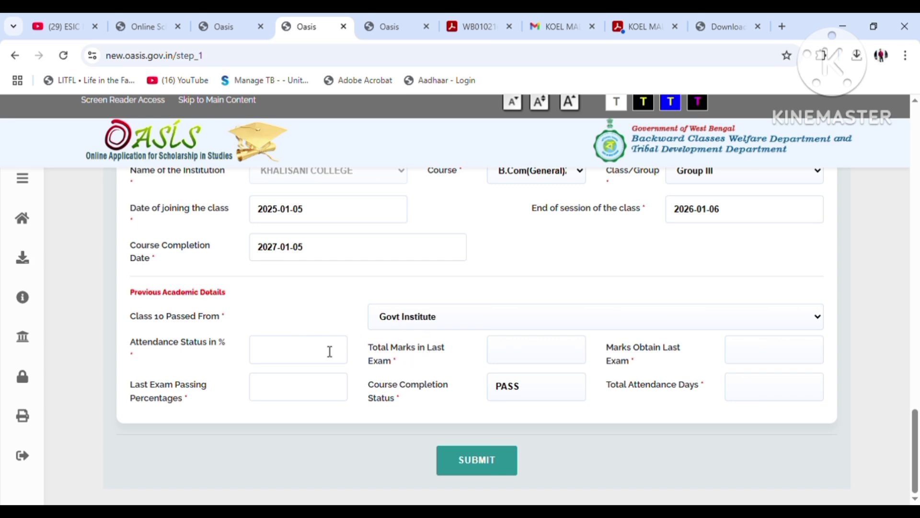
{"action": "left_click", "coordinate": [284, 359]}
{"action": "type", "text": "75"}
Enter 400 total marks and 237 marks obtained, then submit the academic details
{"action": "left_click", "coordinate": [517, 361]}
{"action": "type", "text": "26775"}
{"action": "left_click", "coordinate": [767, 346]}
{"action": "left_click", "coordinate": [565, 356]}
{"action": "type", "text": "400"}
{"action": "left_click", "coordinate": [780, 359]}
{"action": "type", "text": "237"}
{"action": "left_click", "coordinate": [484, 468]}
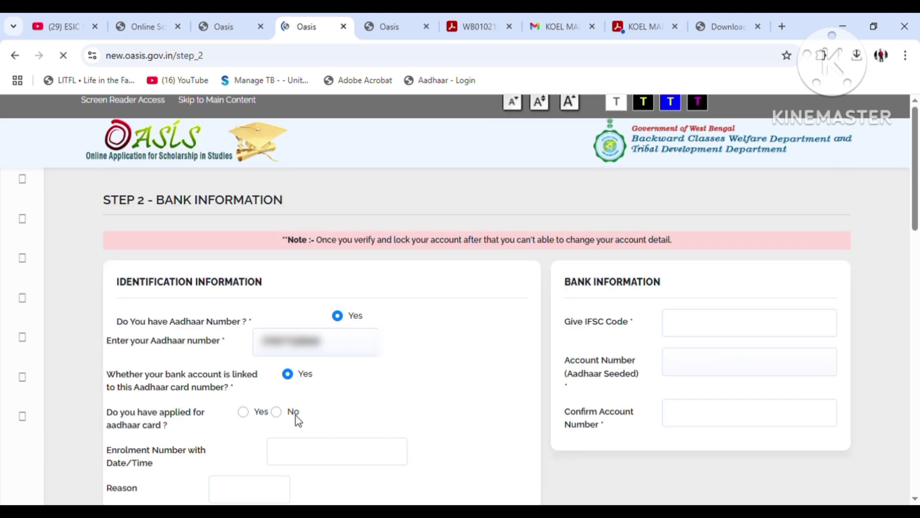
Scroll through the Step 2 Bank Information page and back up to Identification Information
{"action": "scroll", "coordinate": [309, 375], "scroll_direction": "down", "scroll_amount": 15}
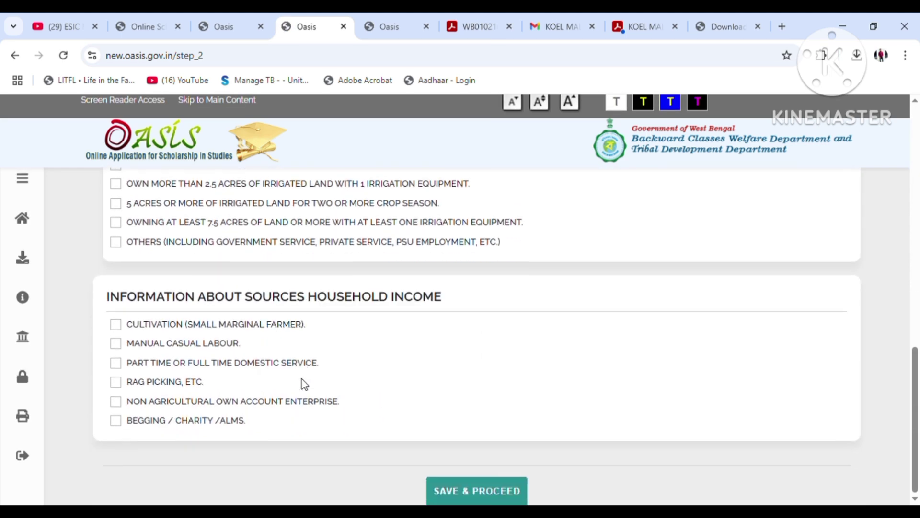
{"action": "scroll", "coordinate": [305, 376], "scroll_direction": "up", "scroll_amount": 15}
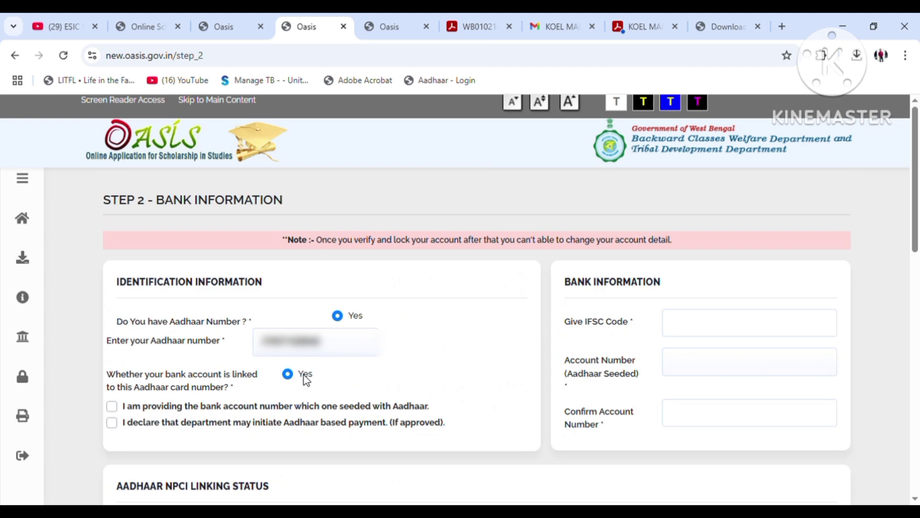
{"action": "scroll", "coordinate": [305, 376], "scroll_direction": "down", "scroll_amount": 8}
{"action": "scroll", "coordinate": [309, 378], "scroll_direction": "down", "scroll_amount": 3}
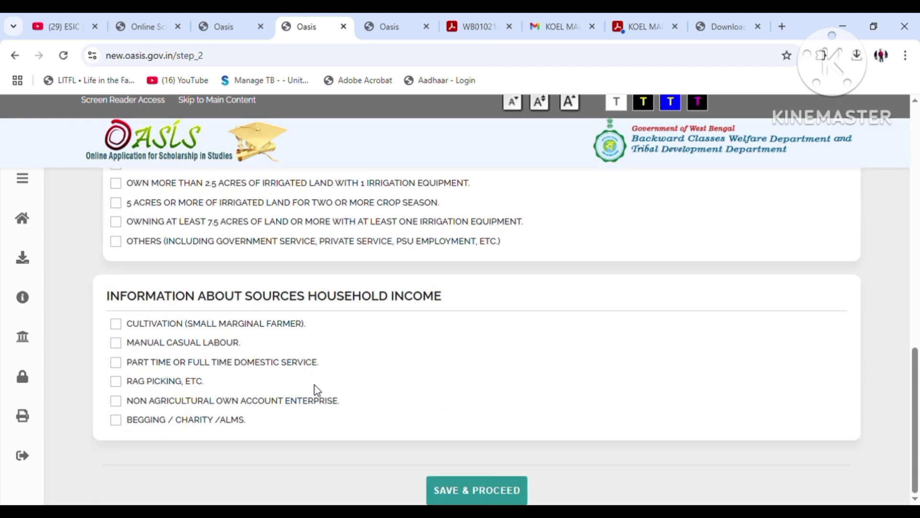
{"action": "scroll", "coordinate": [281, 437], "scroll_direction": "up", "scroll_amount": 15}
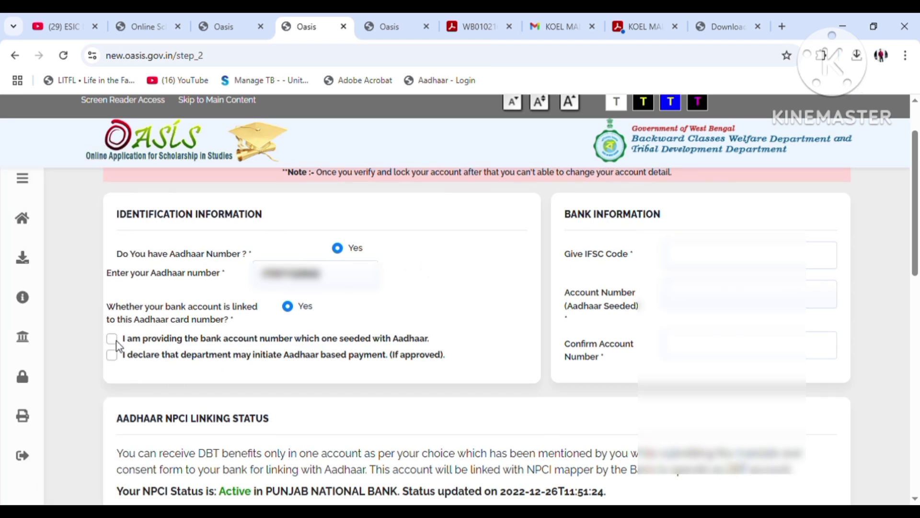
Confirm the Aadhaar-seeded account and Aadhaar-based payment, and complete the Punjab National Bank IFSC code
{"action": "left_click", "coordinate": [113, 339]}
{"action": "left_click", "coordinate": [112, 355]}
{"action": "left_click", "coordinate": [690, 259]}
{"action": "type", "text": "PUNB"}
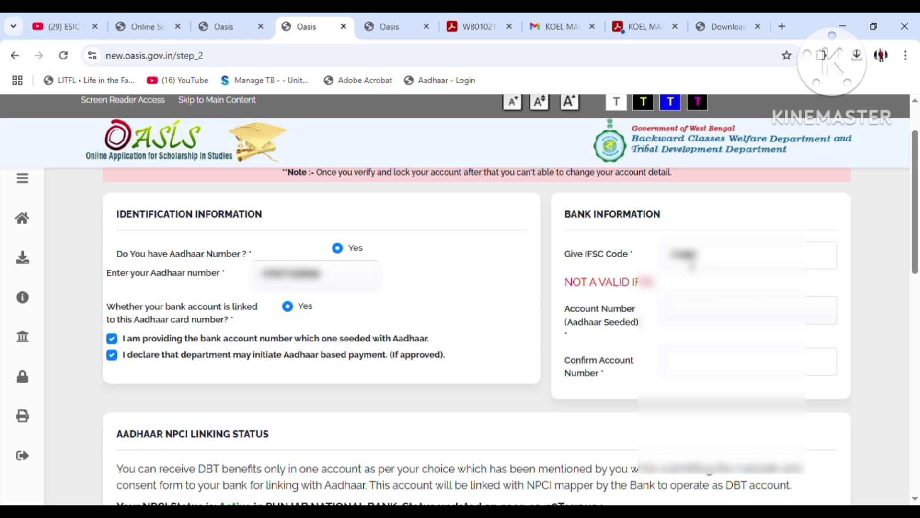
{"action": "type", "text": "0120100"}
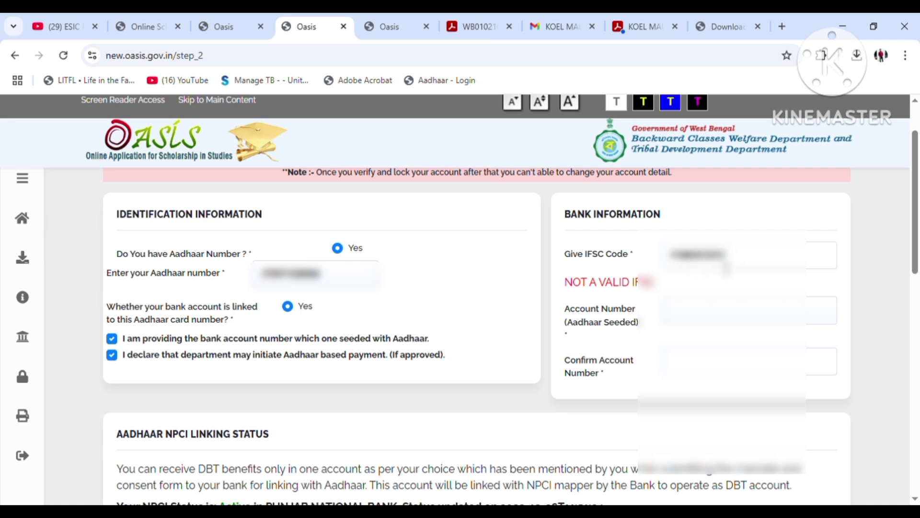
{"action": "type", "text": "00"}
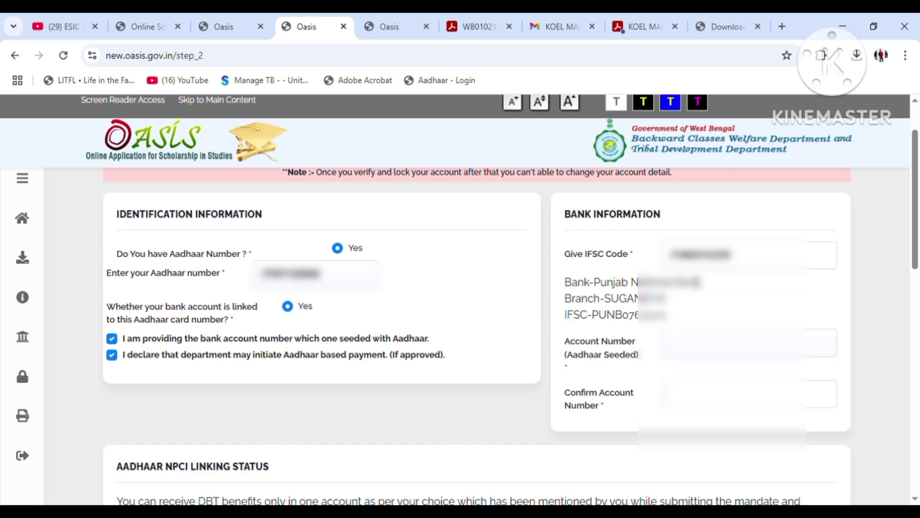
Enter the bank account number and re-enter it in the confirmation field
{"action": "left_click", "coordinate": [688, 350]}
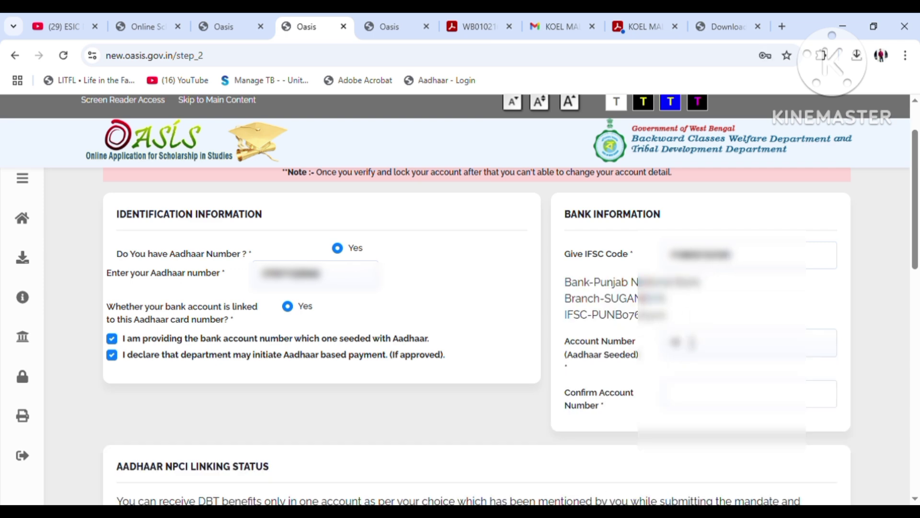
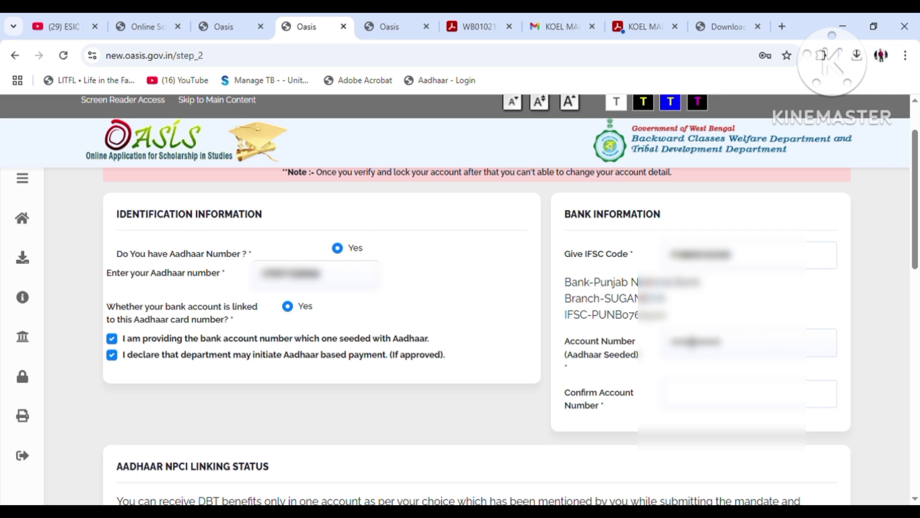
{"action": "left_click", "coordinate": [680, 401]}
{"action": "type", "text": "00"}
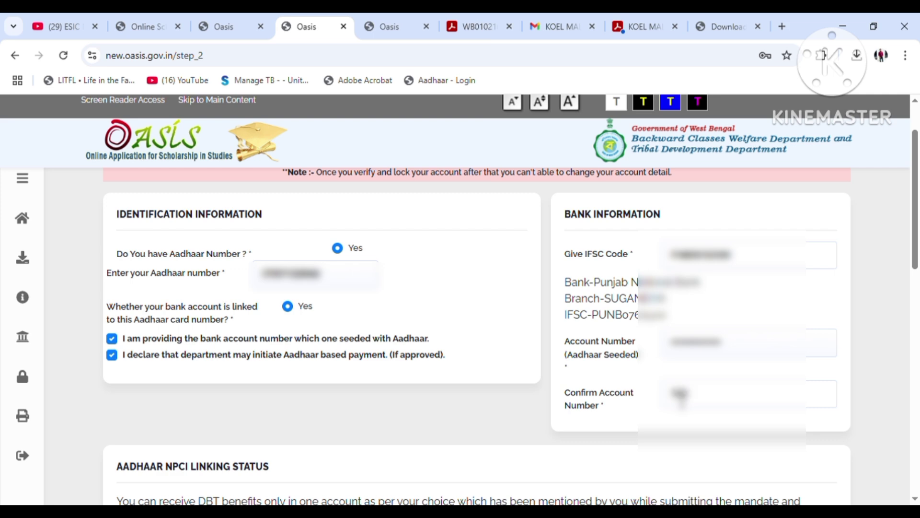
{"action": "type", "text": "000000000"}
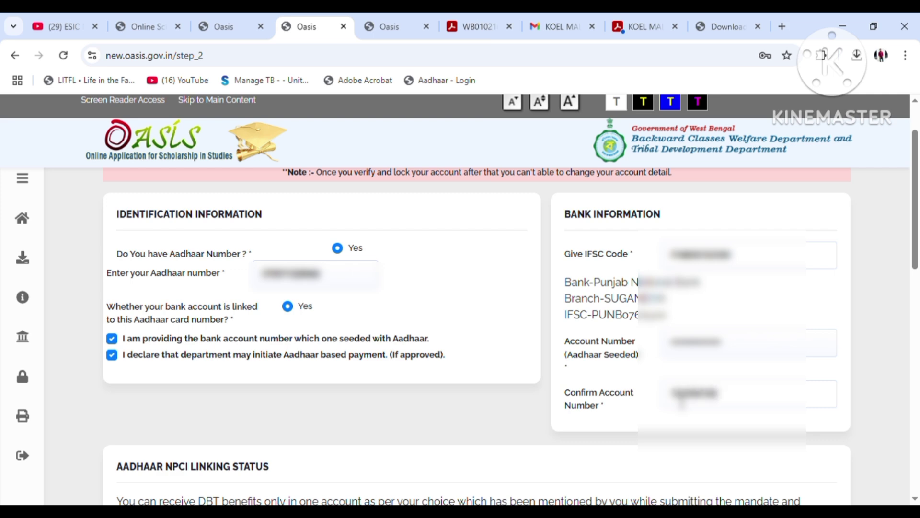
{"action": "type", "text": "00000"}
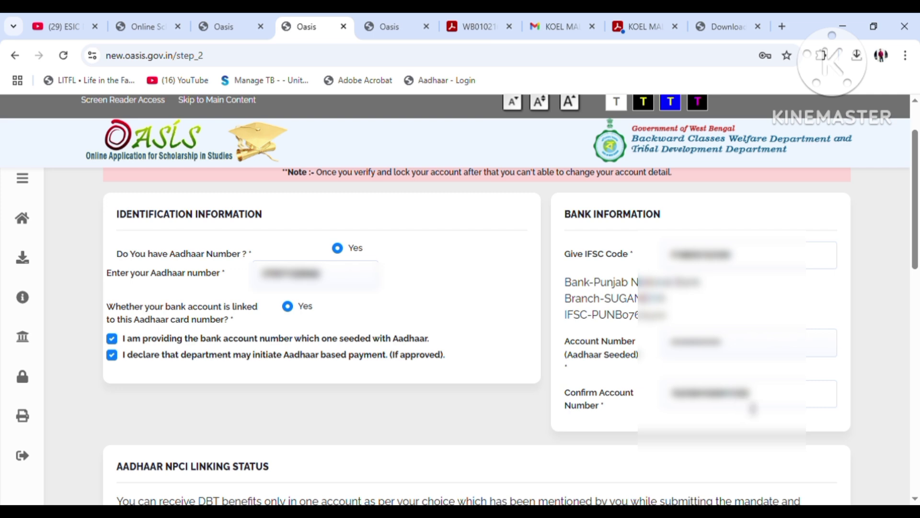
Tick Manual Casual Labour as household income source and save Step 2
{"action": "scroll", "coordinate": [756, 408], "scroll_direction": "down", "scroll_amount": 4}
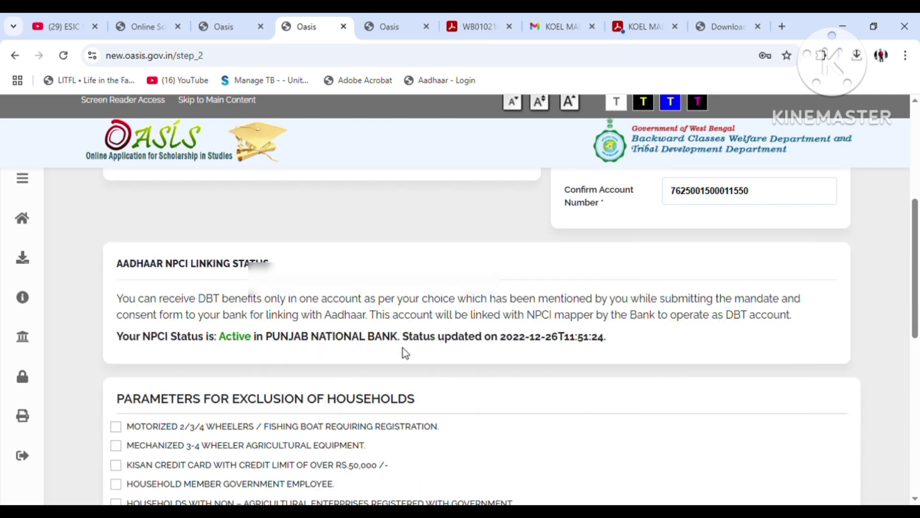
{"action": "scroll", "coordinate": [505, 356], "scroll_direction": "down", "scroll_amount": 9}
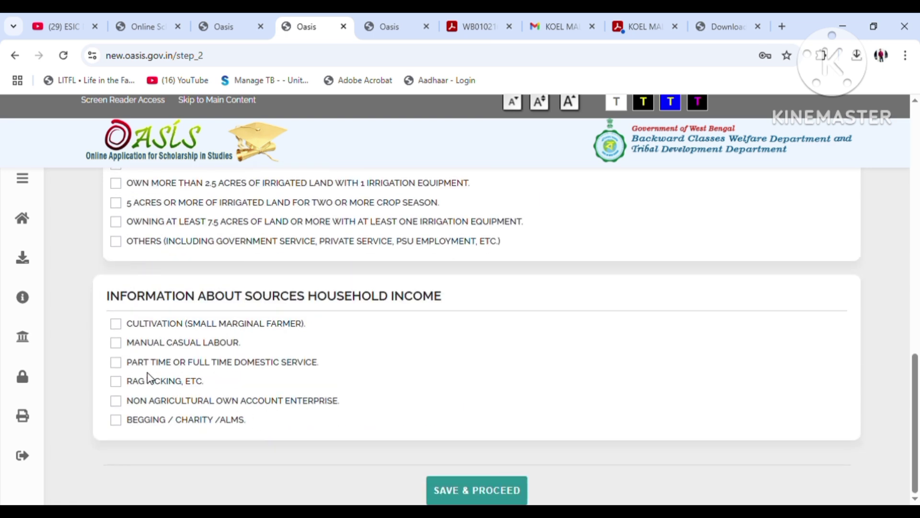
{"action": "left_click", "coordinate": [116, 343]}
{"action": "scroll", "coordinate": [426, 381], "scroll_direction": "up", "scroll_amount": 3}
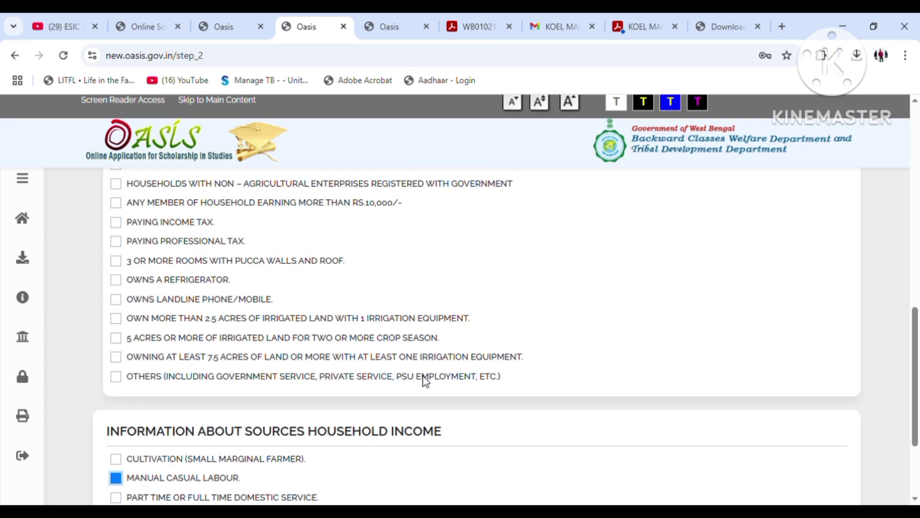
{"action": "scroll", "coordinate": [425, 386], "scroll_direction": "down", "scroll_amount": 3}
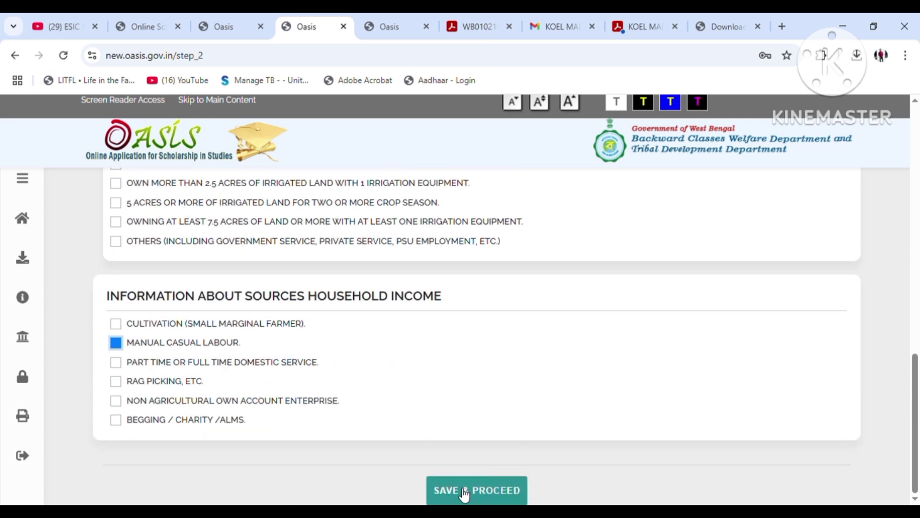
{"action": "left_click", "coordinate": [491, 493]}
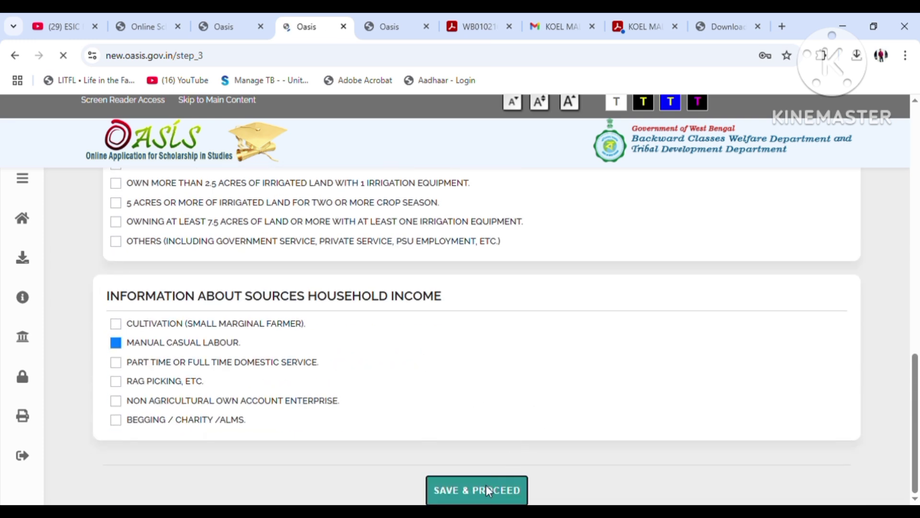
Review the full Verify & Lock preview and request locking the application
{"action": "scroll", "coordinate": [486, 487], "scroll_direction": "down", "scroll_amount": 3}
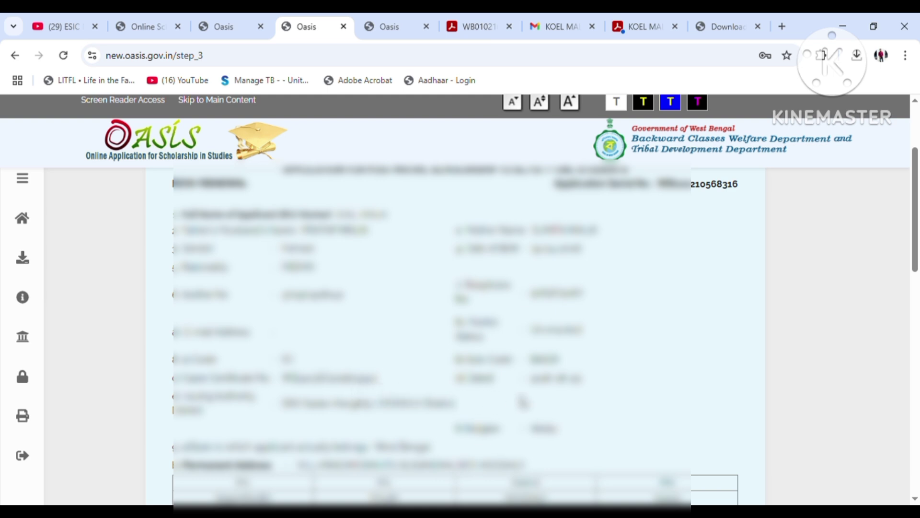
{"action": "scroll", "coordinate": [560, 385], "scroll_direction": "down", "scroll_amount": 1}
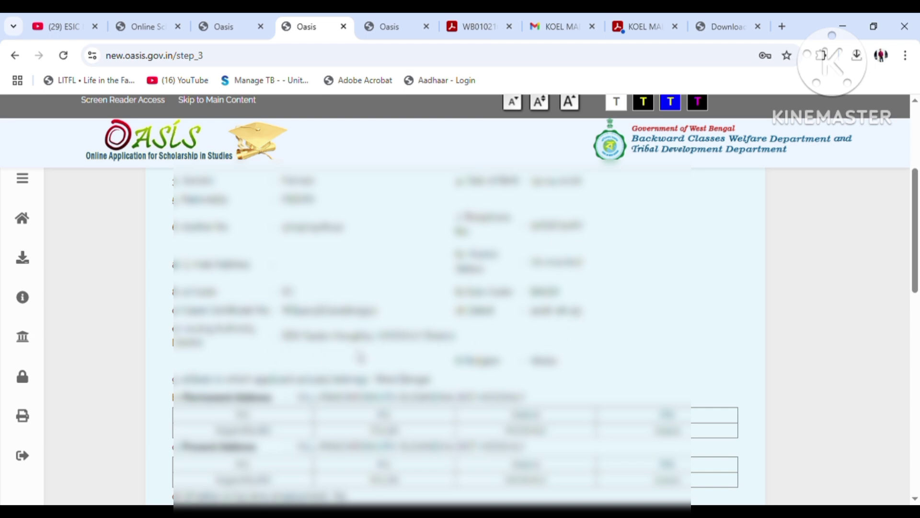
{"action": "scroll", "coordinate": [594, 381], "scroll_direction": "down", "scroll_amount": 3}
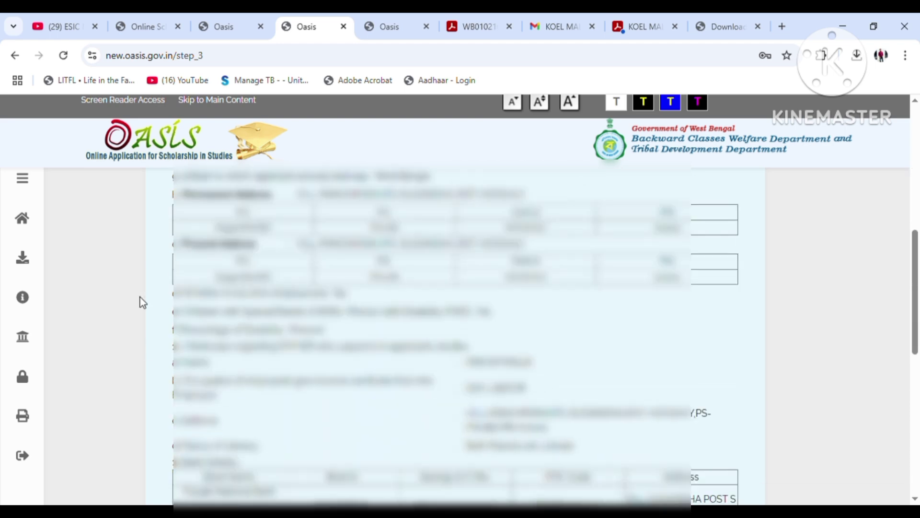
{"action": "scroll", "coordinate": [567, 376], "scroll_direction": "down", "scroll_amount": 1}
{"action": "scroll", "coordinate": [511, 359], "scroll_direction": "down", "scroll_amount": 3}
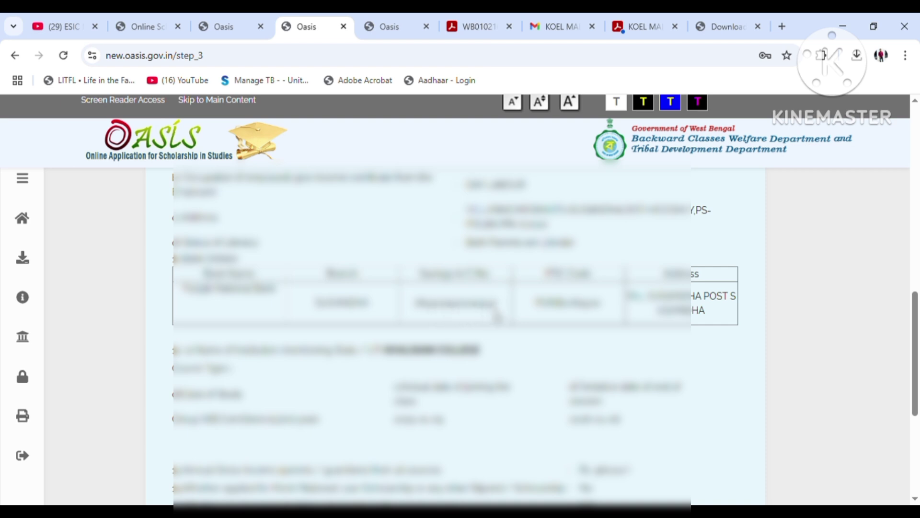
{"action": "scroll", "coordinate": [757, 335], "scroll_direction": "down", "scroll_amount": 3}
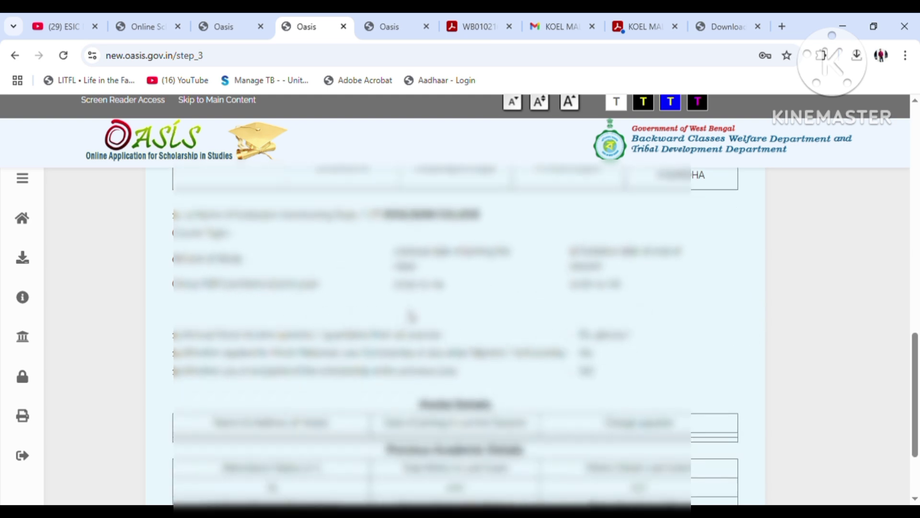
{"action": "scroll", "coordinate": [411, 316], "scroll_direction": "down", "scroll_amount": 2}
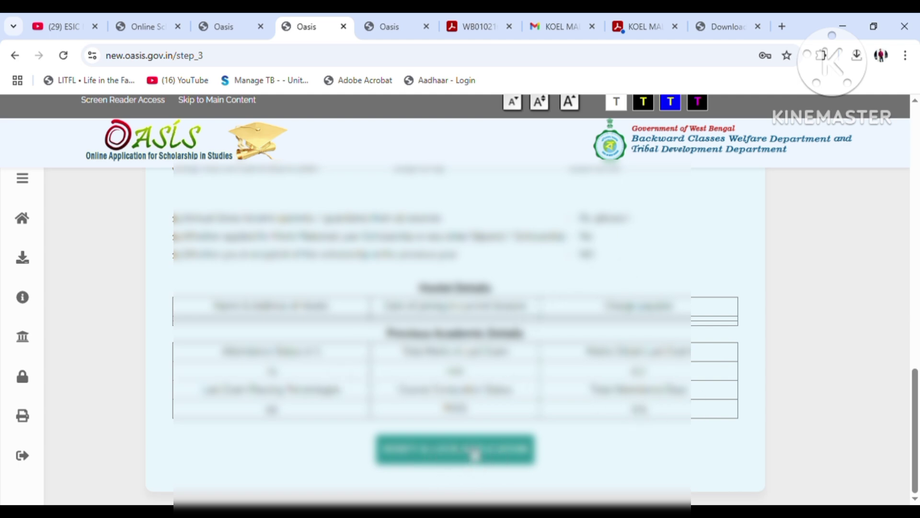
{"action": "left_click", "coordinate": [475, 453]}
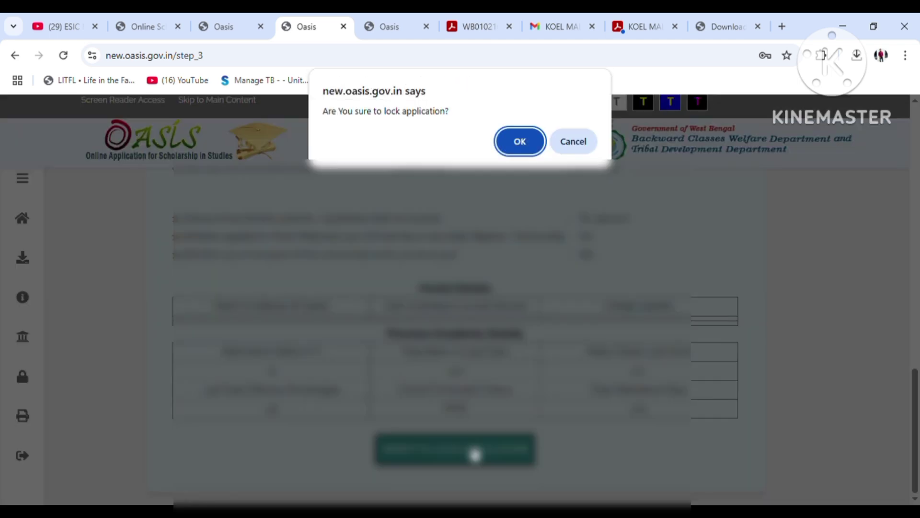
Confirm the lock, submit the OTP, and download the application form PDF
{"action": "left_click", "coordinate": [521, 142]}
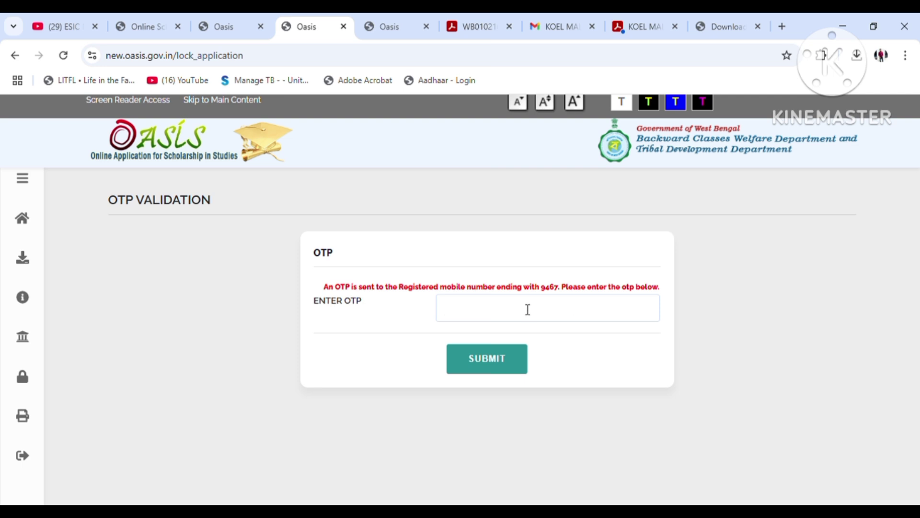
{"action": "left_click", "coordinate": [485, 367]}
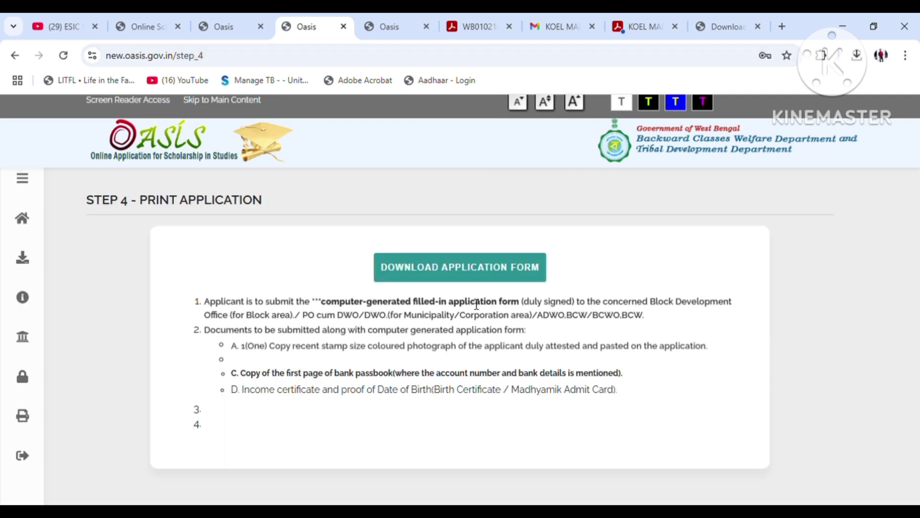
{"action": "left_click", "coordinate": [455, 266]}
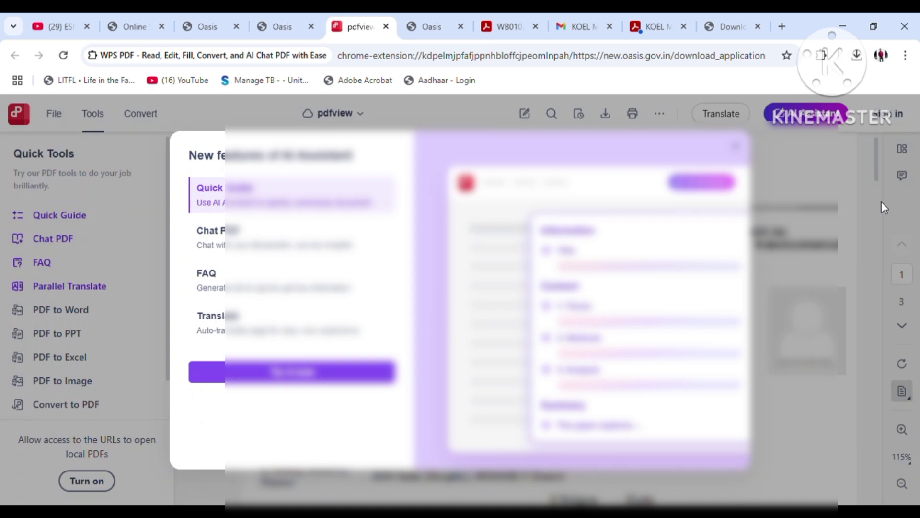
Close the 'New features of AI Assistant' popup and read pages 1–3 of the application form
{"action": "left_click", "coordinate": [736, 147]}
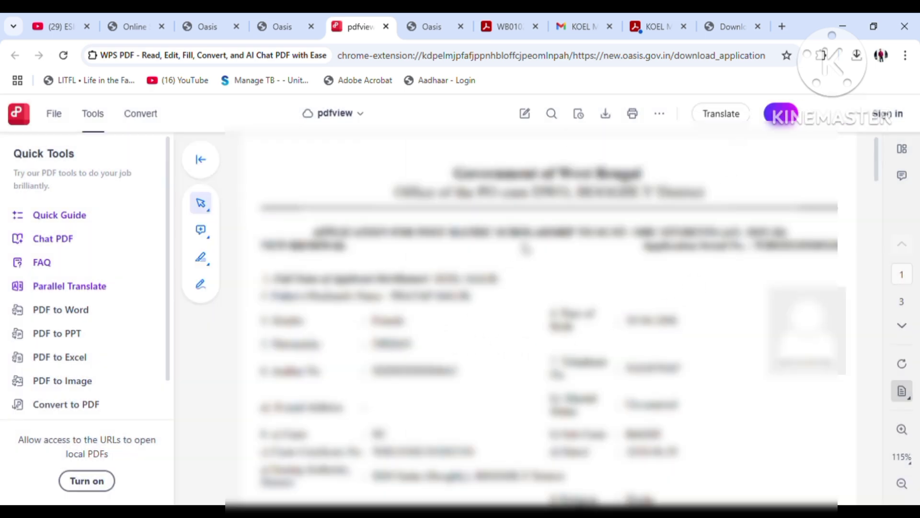
{"action": "scroll", "coordinate": [546, 298], "scroll_direction": "down", "scroll_amount": 10}
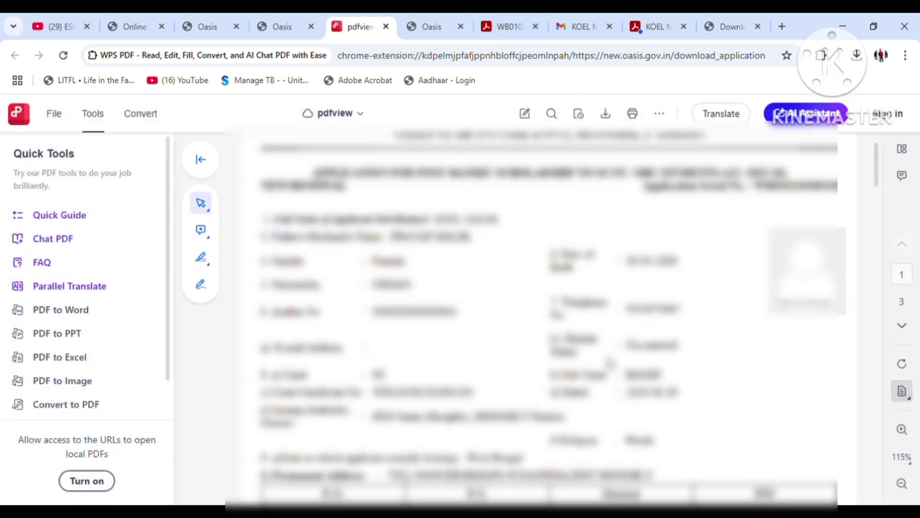
{"action": "scroll", "coordinate": [610, 364], "scroll_direction": "down", "scroll_amount": 10}
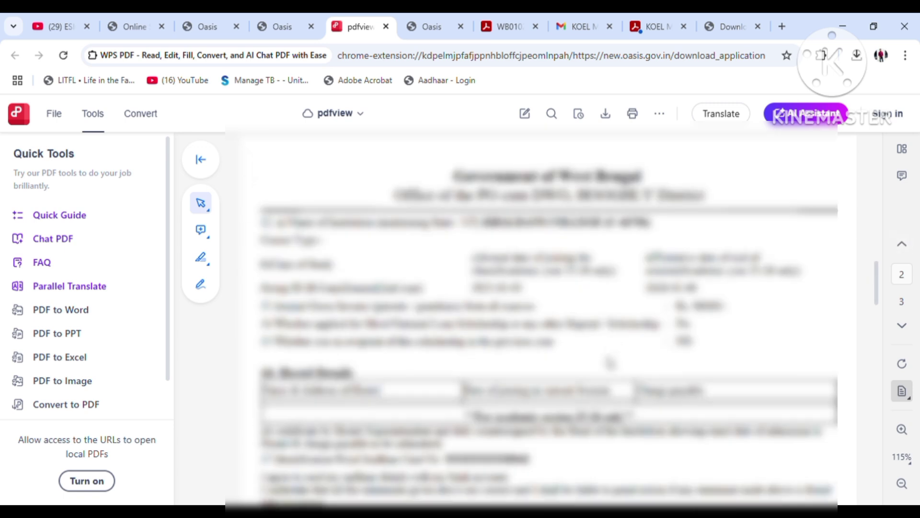
{"action": "scroll", "coordinate": [420, 290], "scroll_direction": "up", "scroll_amount": 2}
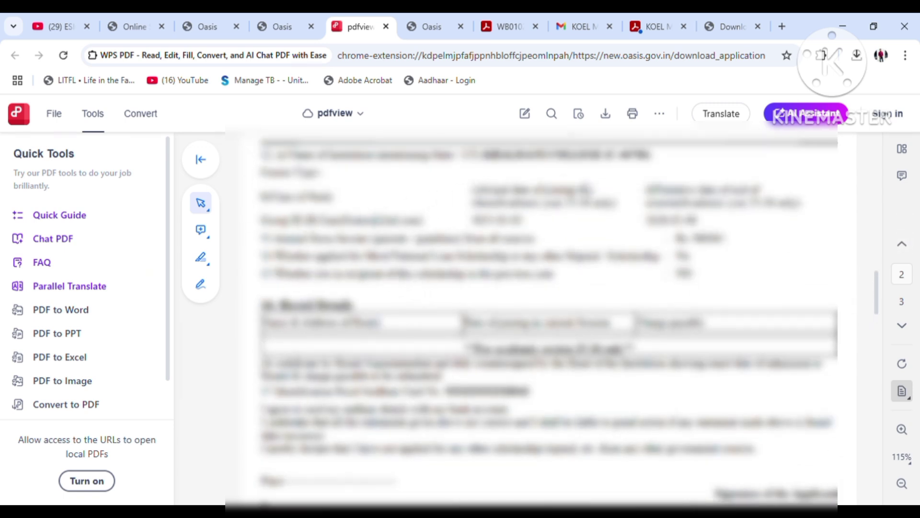
{"action": "scroll", "coordinate": [646, 259], "scroll_direction": "down", "scroll_amount": 3}
{"action": "scroll", "coordinate": [646, 259], "scroll_direction": "down", "scroll_amount": 15}
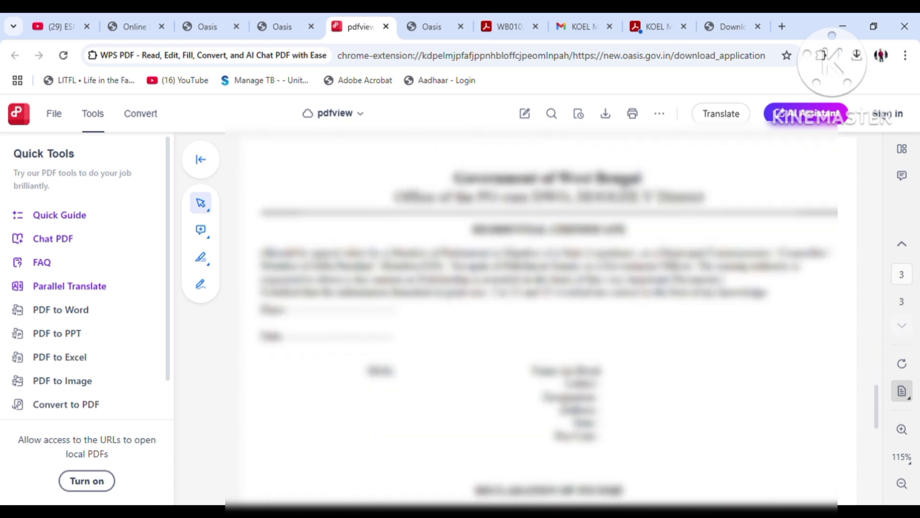
{"action": "scroll", "coordinate": [646, 259], "scroll_direction": "down", "scroll_amount": 3}
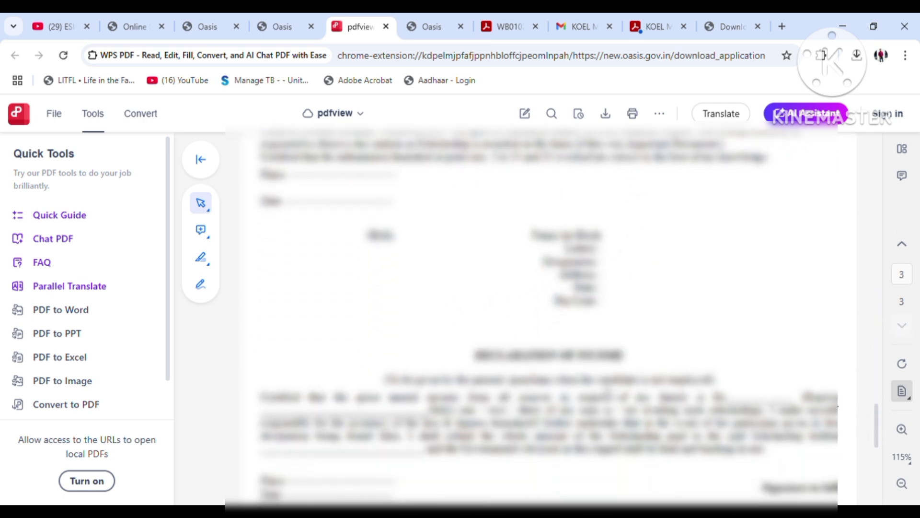
{"action": "scroll", "coordinate": [444, 335], "scroll_direction": "up", "scroll_amount": 2}
{"action": "scroll", "coordinate": [443, 335], "scroll_direction": "down", "scroll_amount": 6}
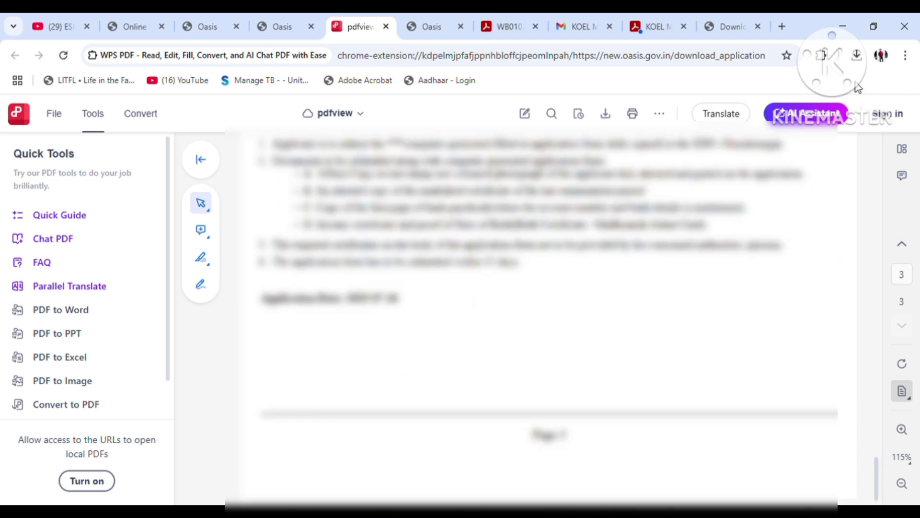
{"action": "scroll", "coordinate": [698, 312], "scroll_direction": "up", "scroll_amount": 7}
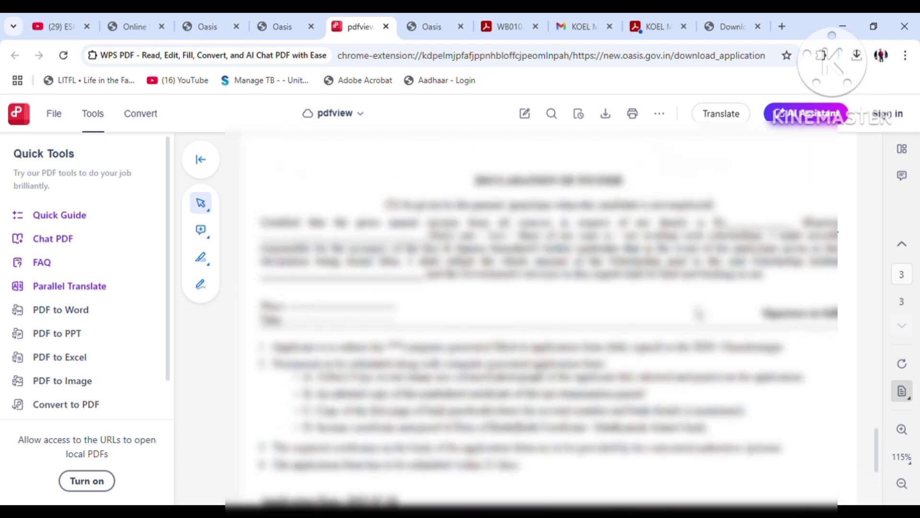